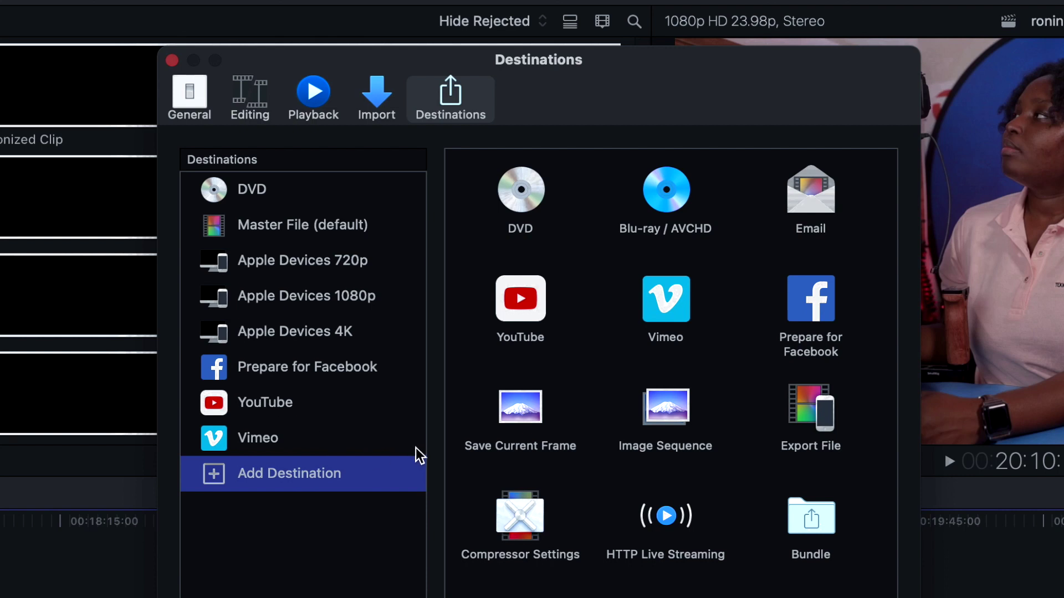
Add a Save Current Frame destination below Master File in the destinations list and close the preferences
click(529, 426)
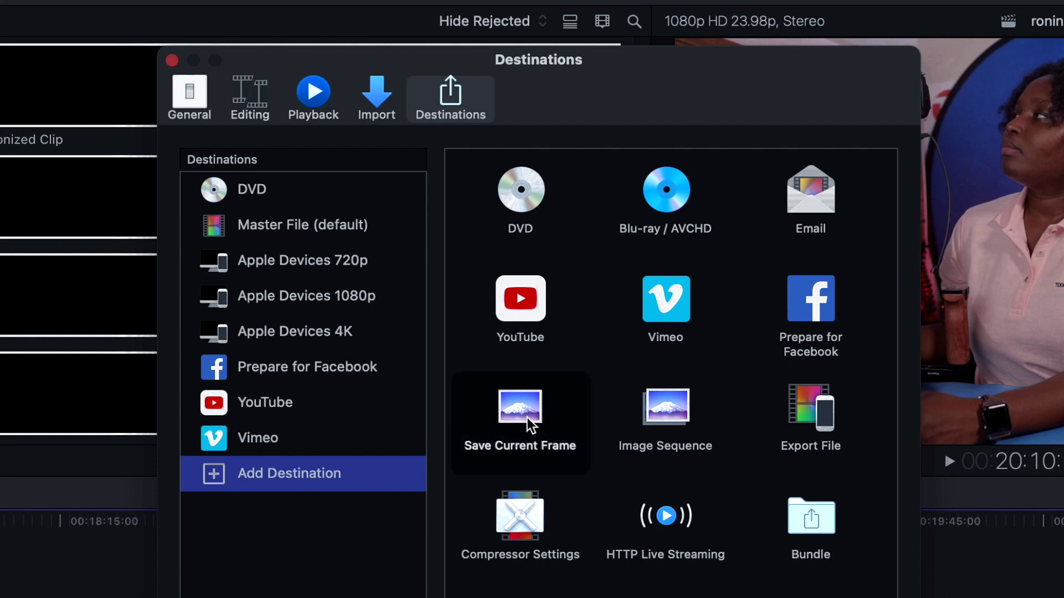
drag(529, 425, 319, 264)
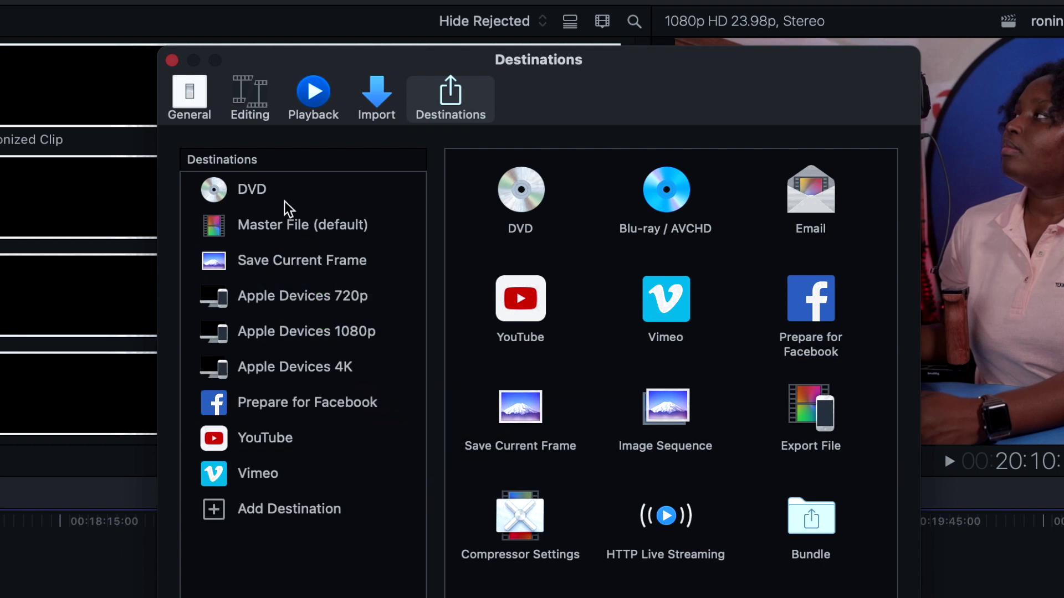
click(173, 60)
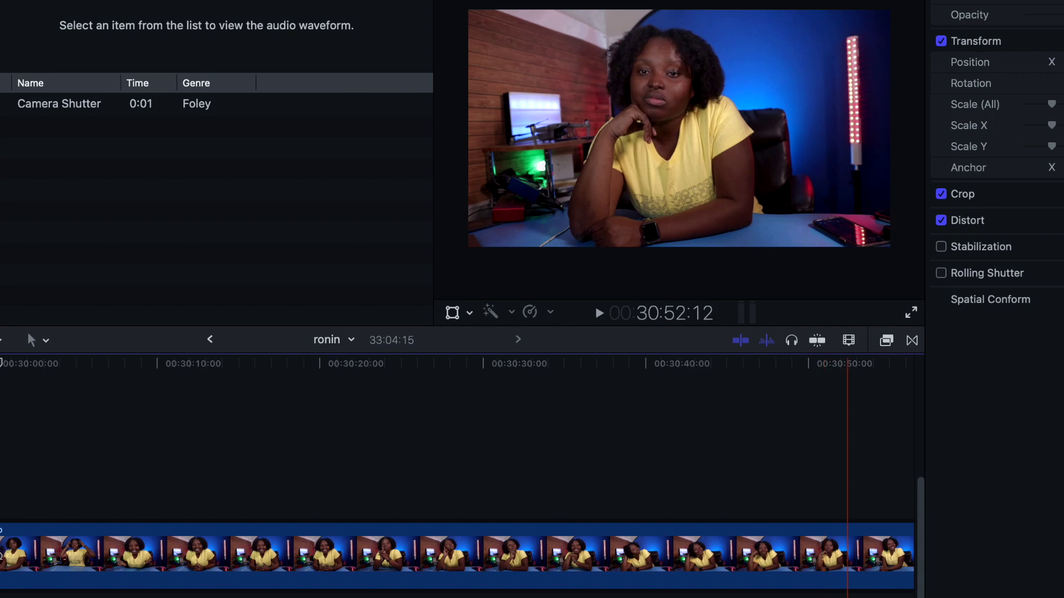
Park the playhead on the smiling, open-hands frame at about 00:30:11:06 and start sharing it with Save Current Frame
scroll(582, 554, right, 10)
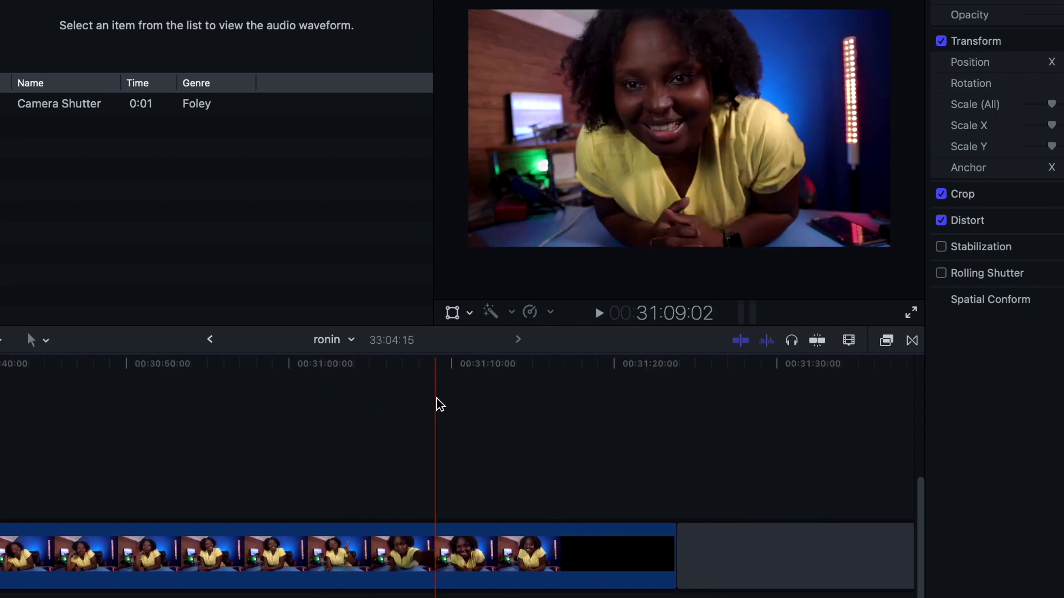
scroll(610, 393, left, 10)
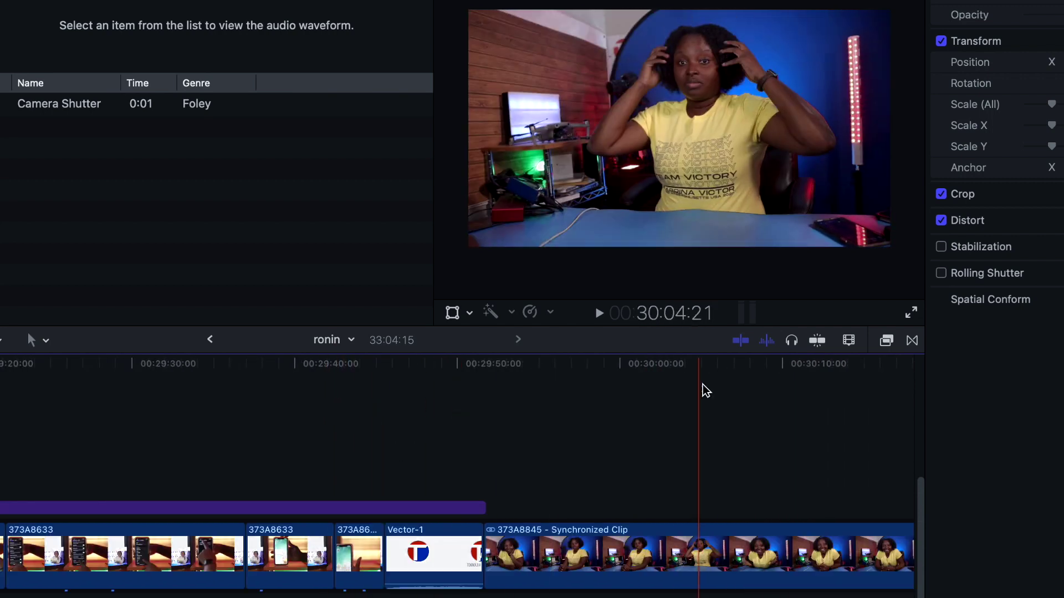
click(778, 388)
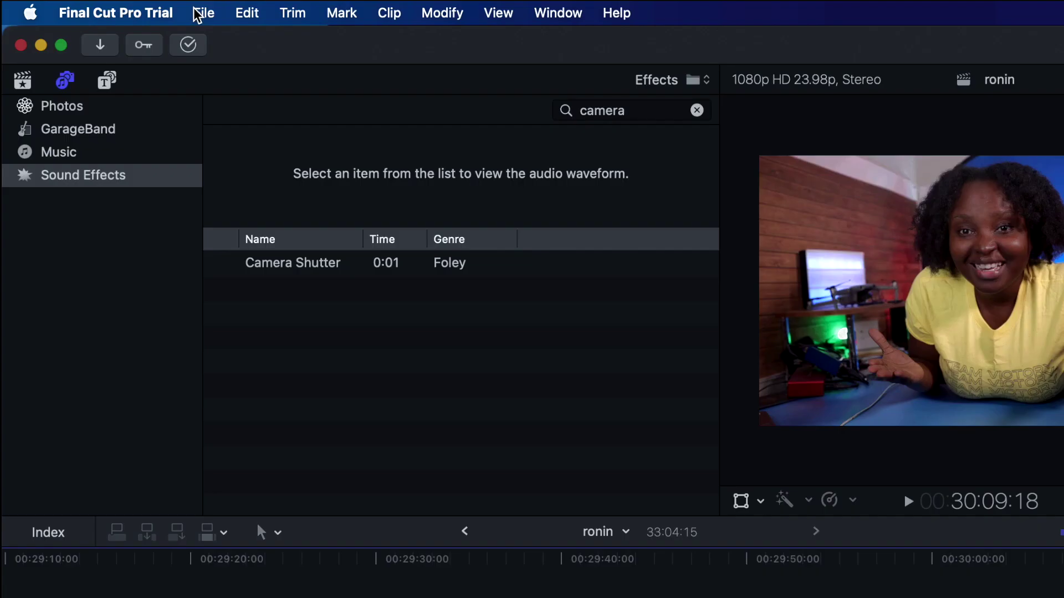
click(203, 13)
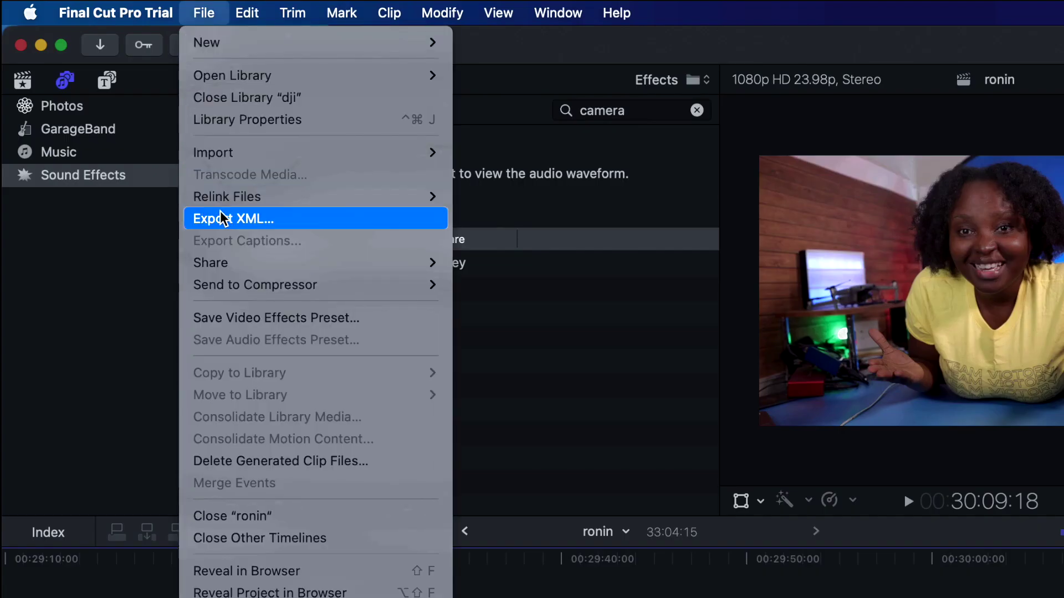
mouse_move(228, 265)
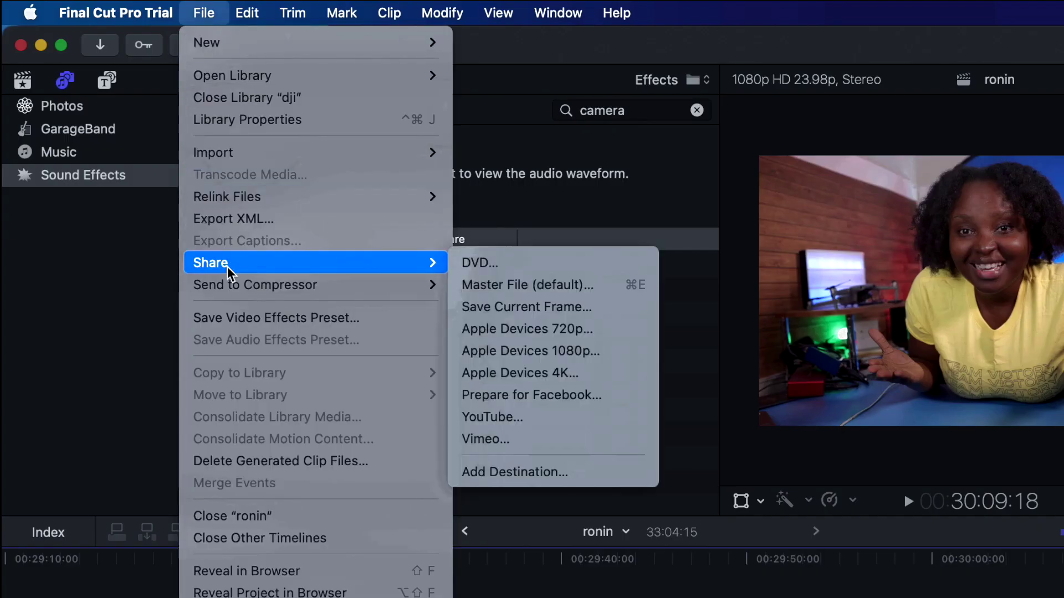
click(510, 308)
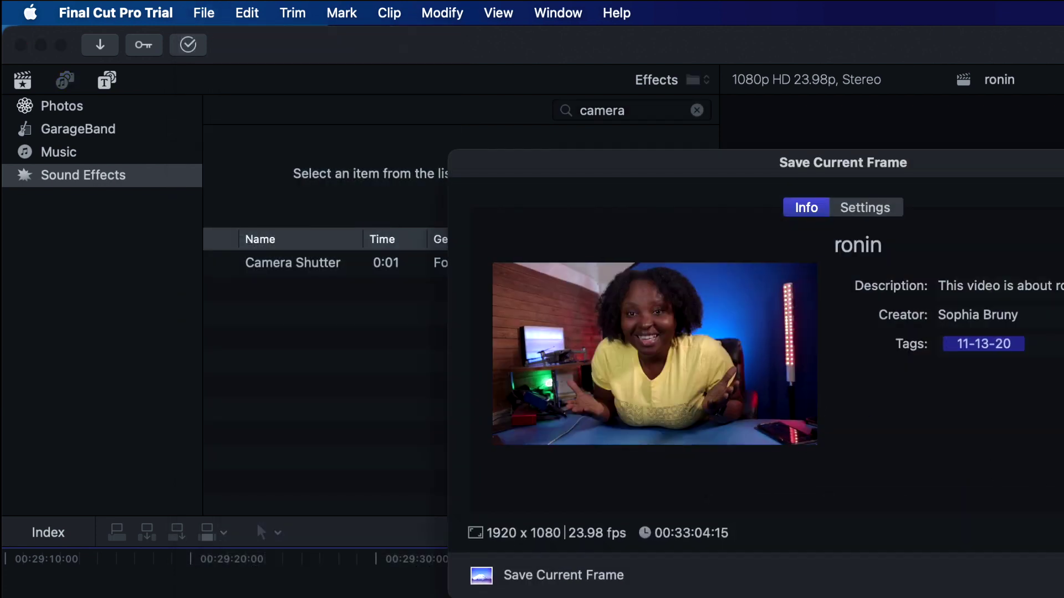
key(Return)
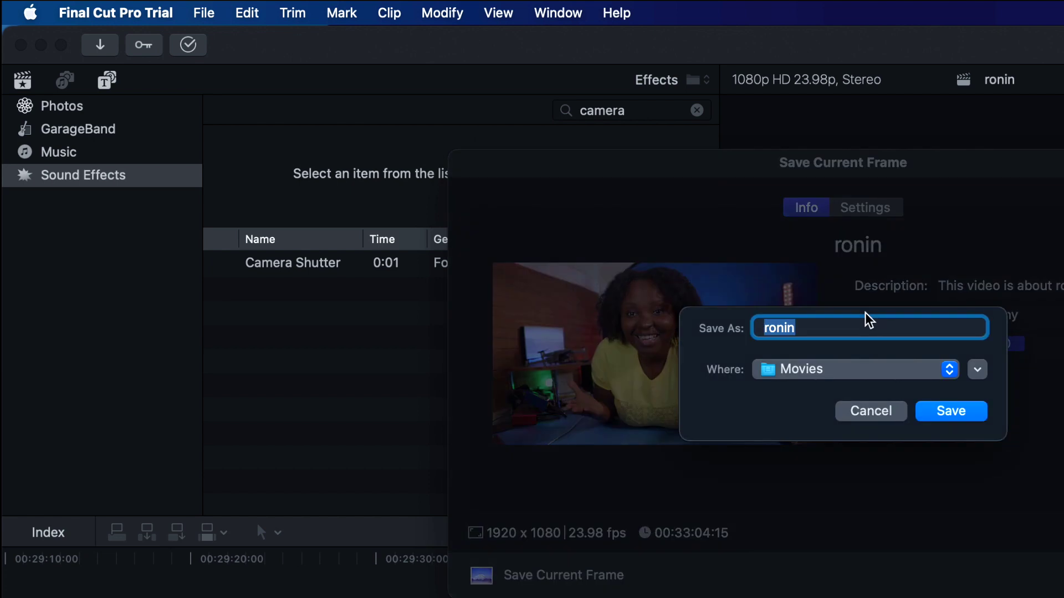
Name the exported frame thumbnail and save it in the Pictures folder
click(842, 331)
key(super+a)
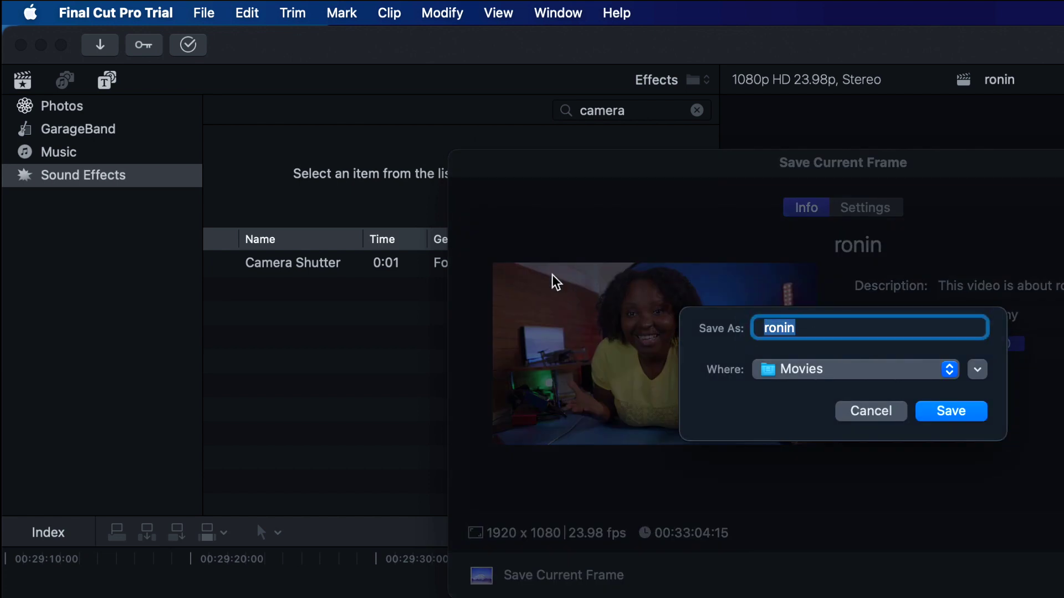
text(thumbn)
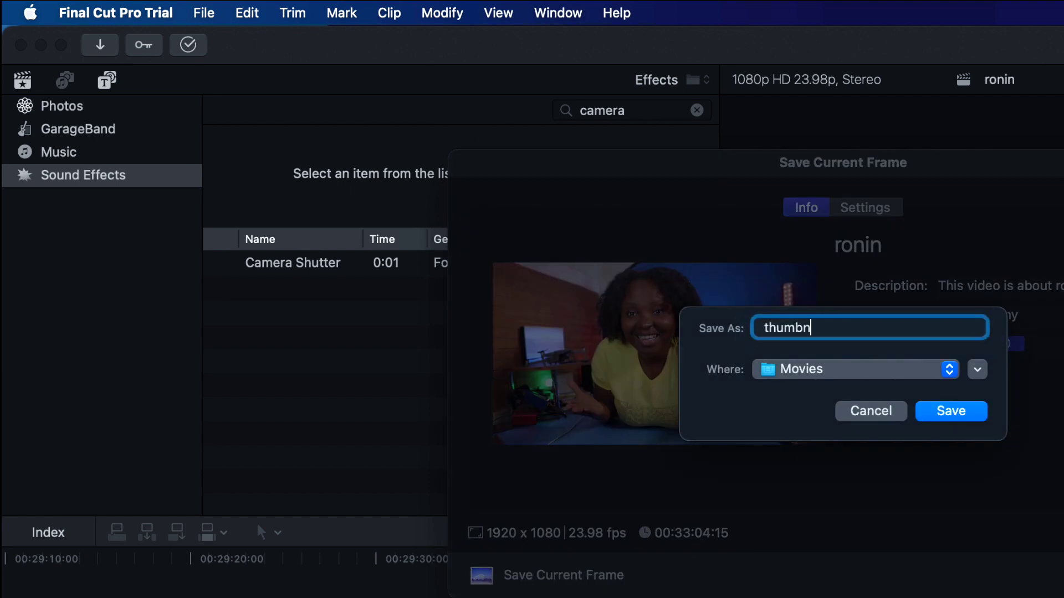
text(ail)
click(906, 368)
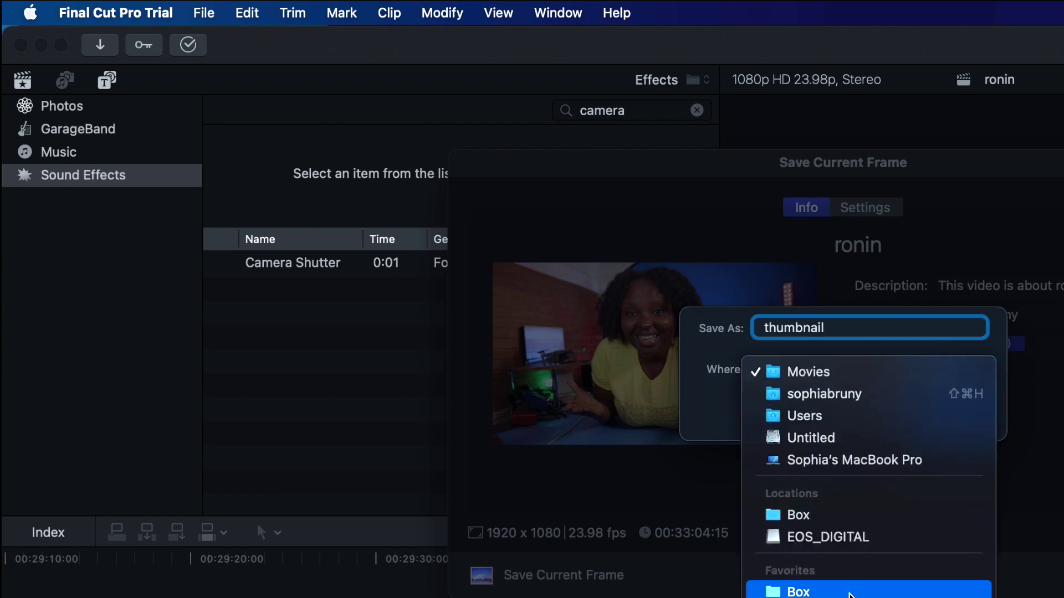
click(798, 596)
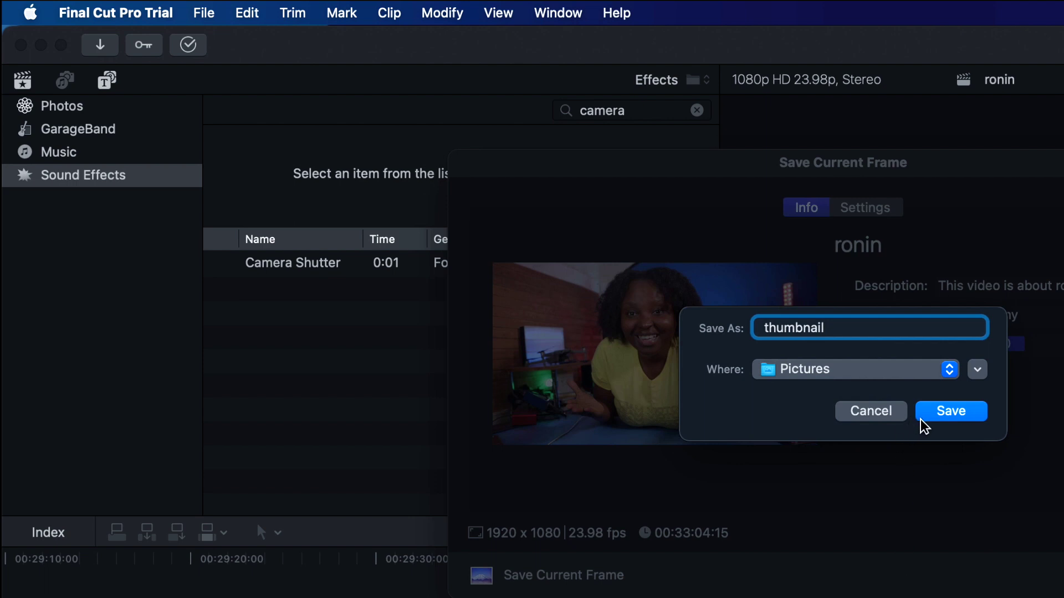
click(945, 417)
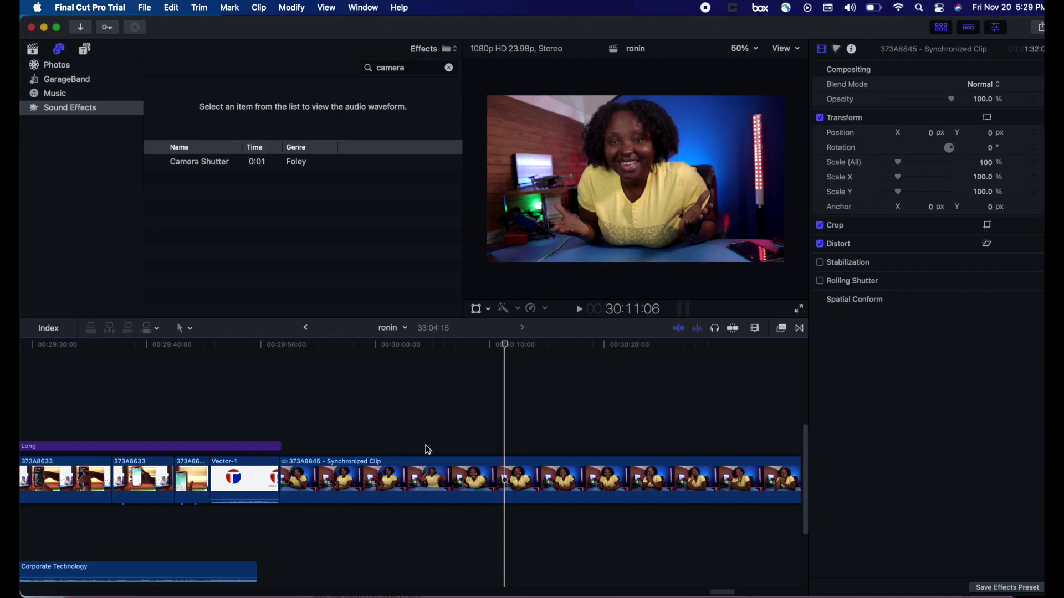
Switch to Finder, preview thumbnail.jpg in the Pictures folder at large size, and close the preview
click(78, 593)
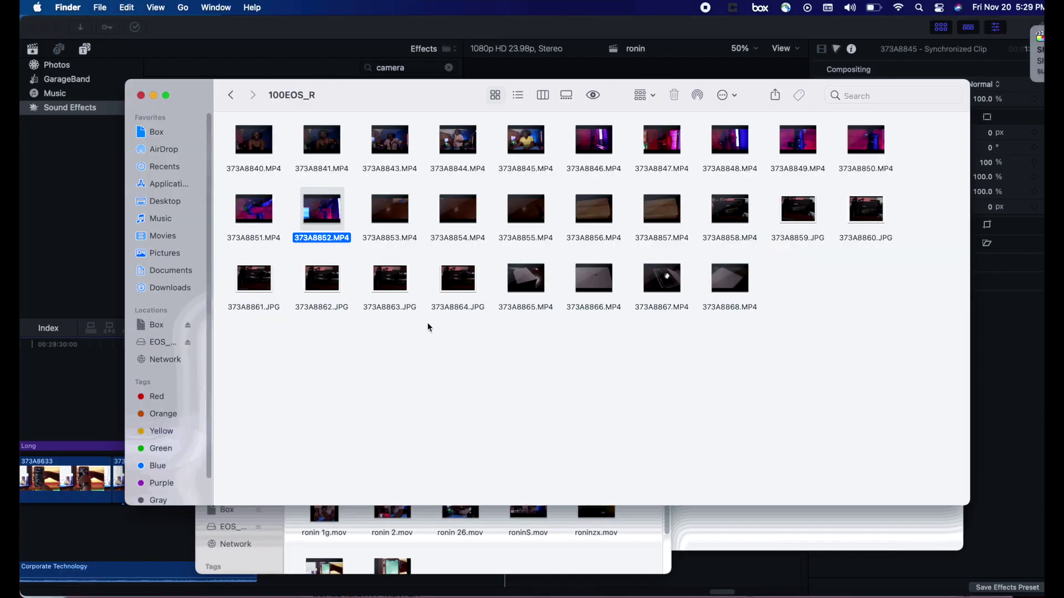
click(166, 253)
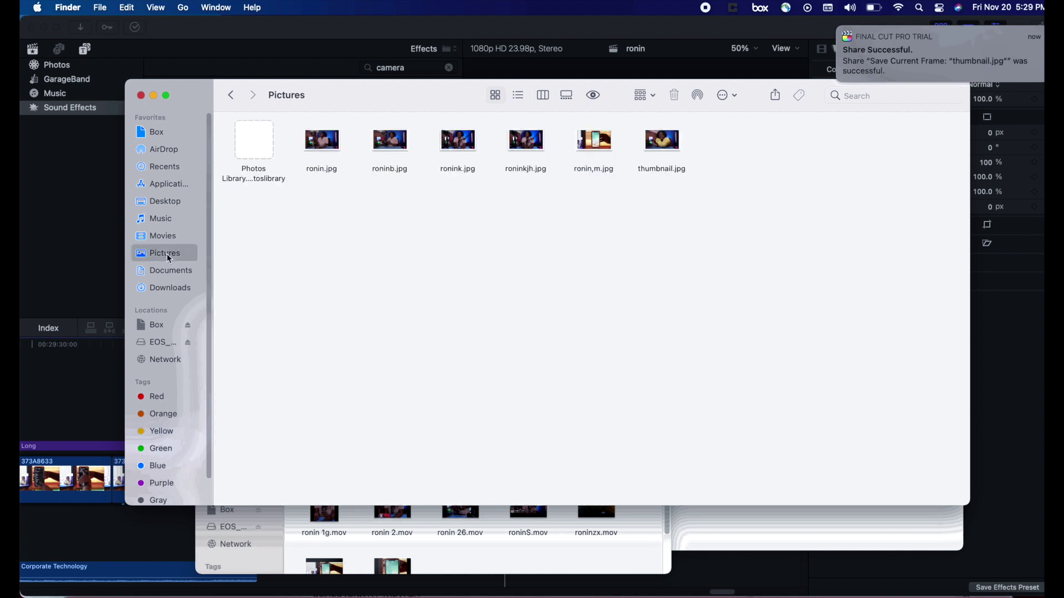
click(671, 151)
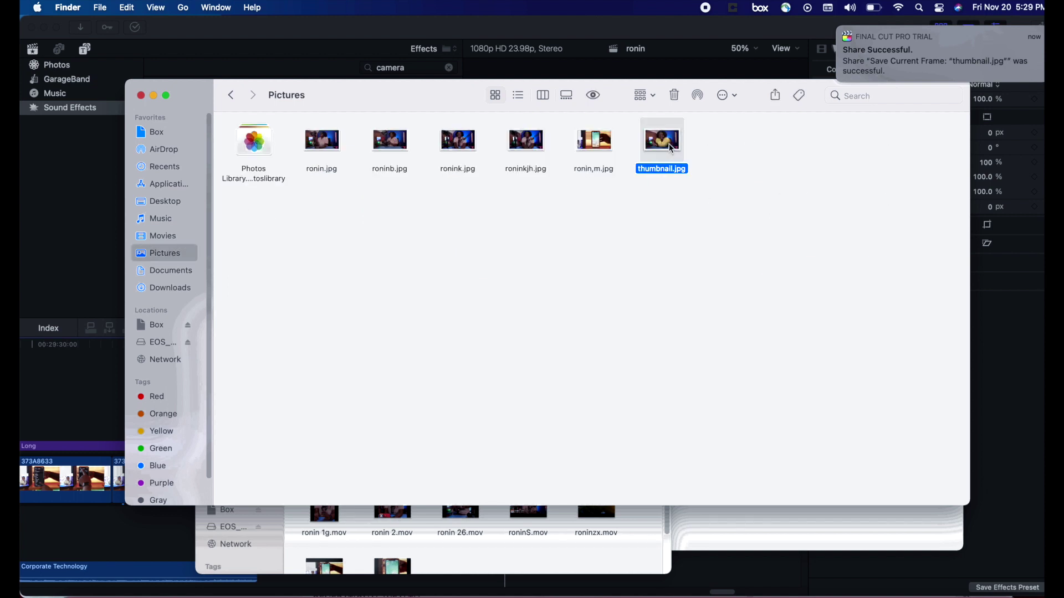
click(597, 99)
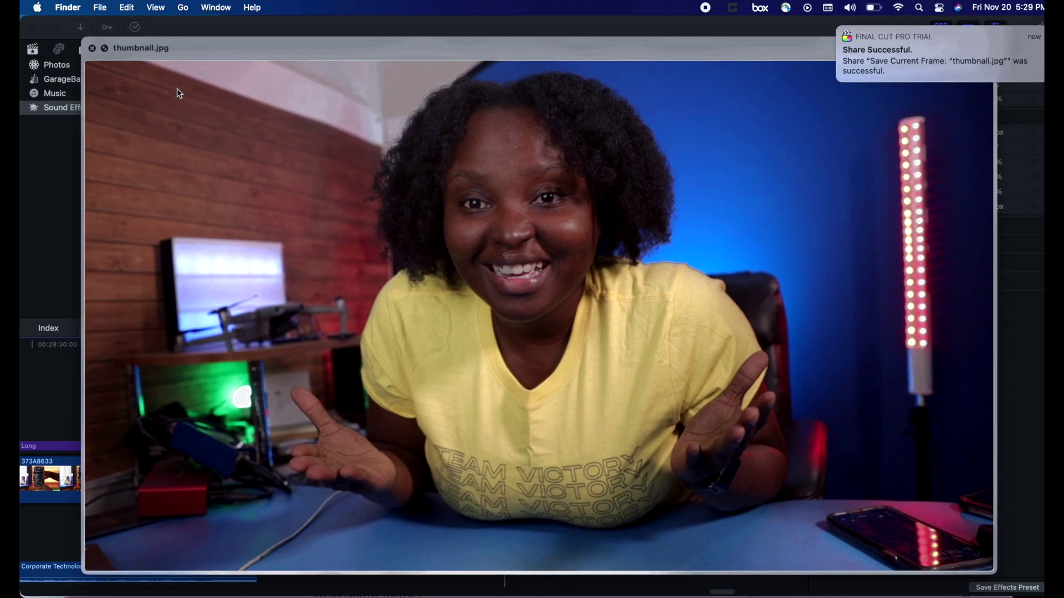
click(92, 49)
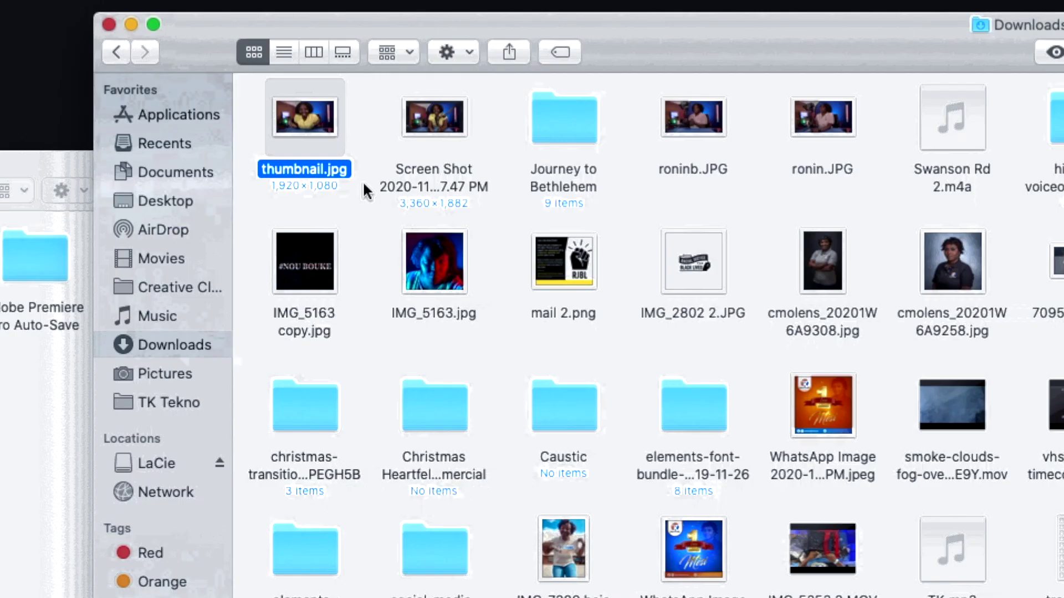
Open thumbnail.jpg from the Downloads folder in Adobe Photoshop CC 2018
right_click(307, 121)
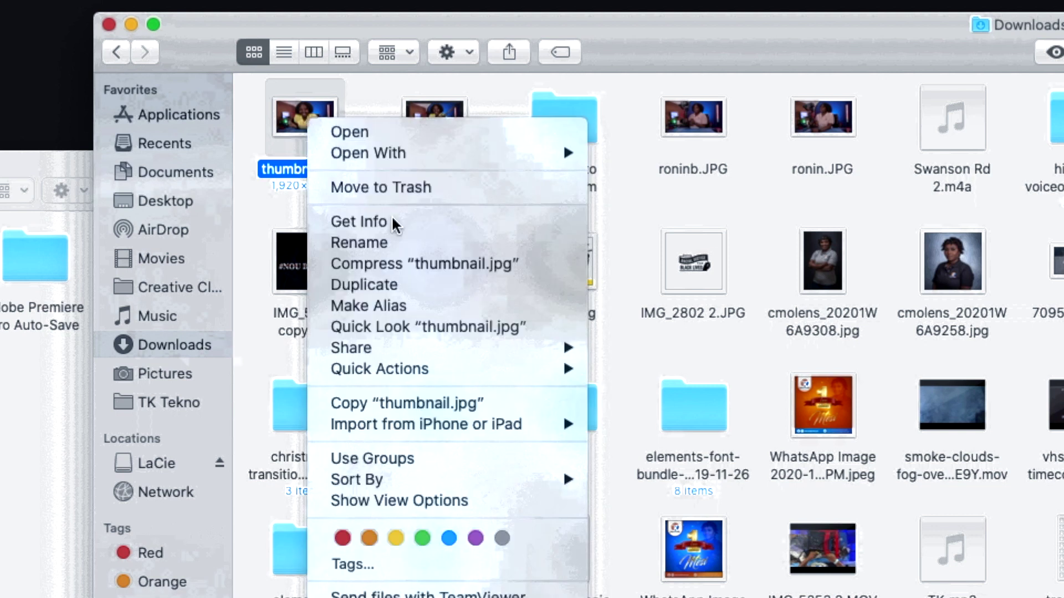
mouse_move(426, 349)
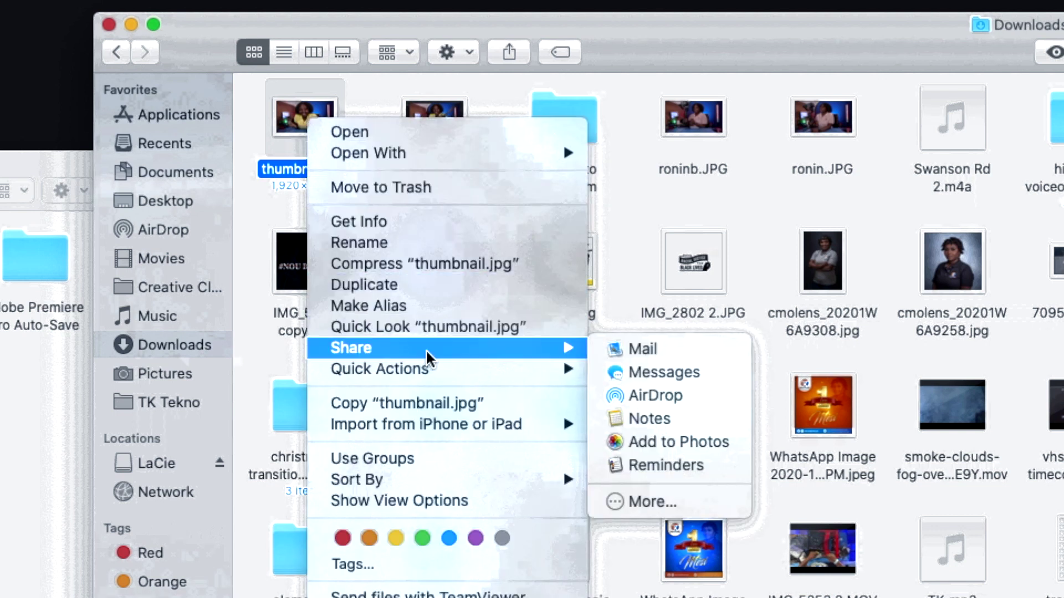
mouse_move(476, 153)
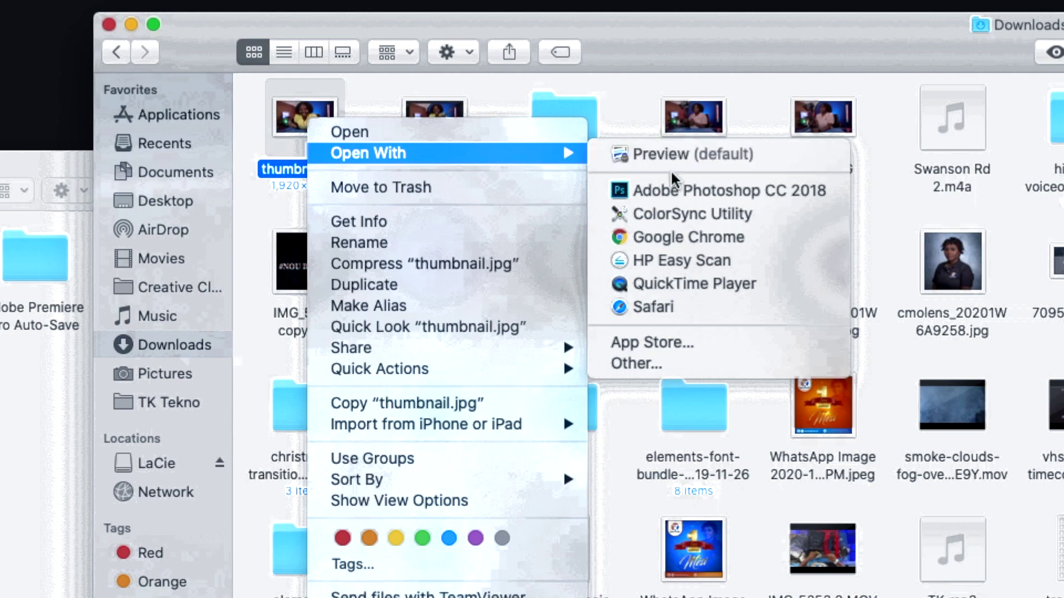
click(680, 189)
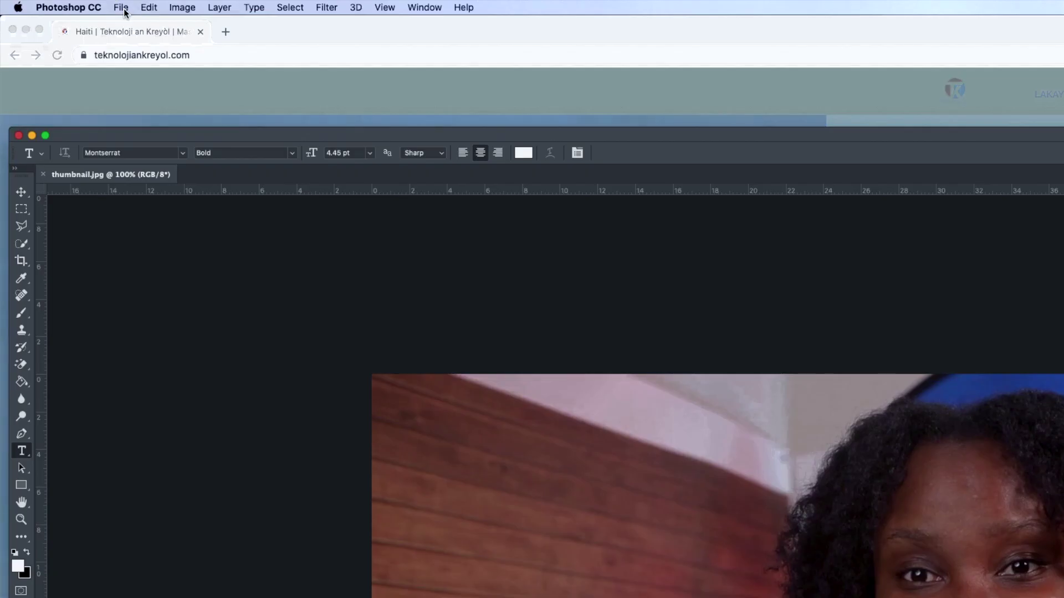
Create a new document from the recent 1280 x 720 px, 72 ppi custom preset with a white background
click(125, 12)
click(132, 21)
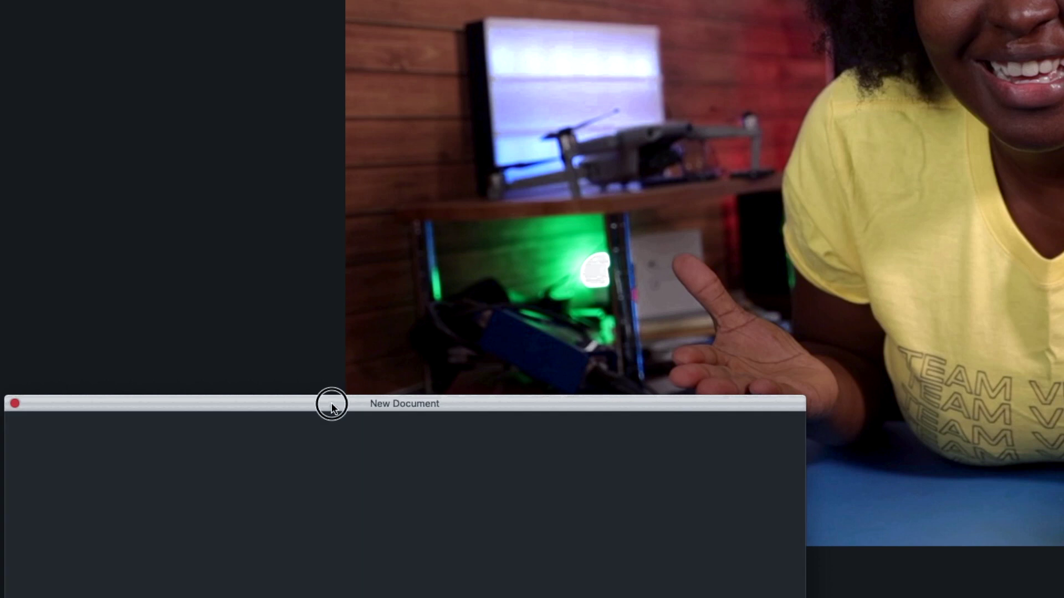
drag(331, 407, 444, 76)
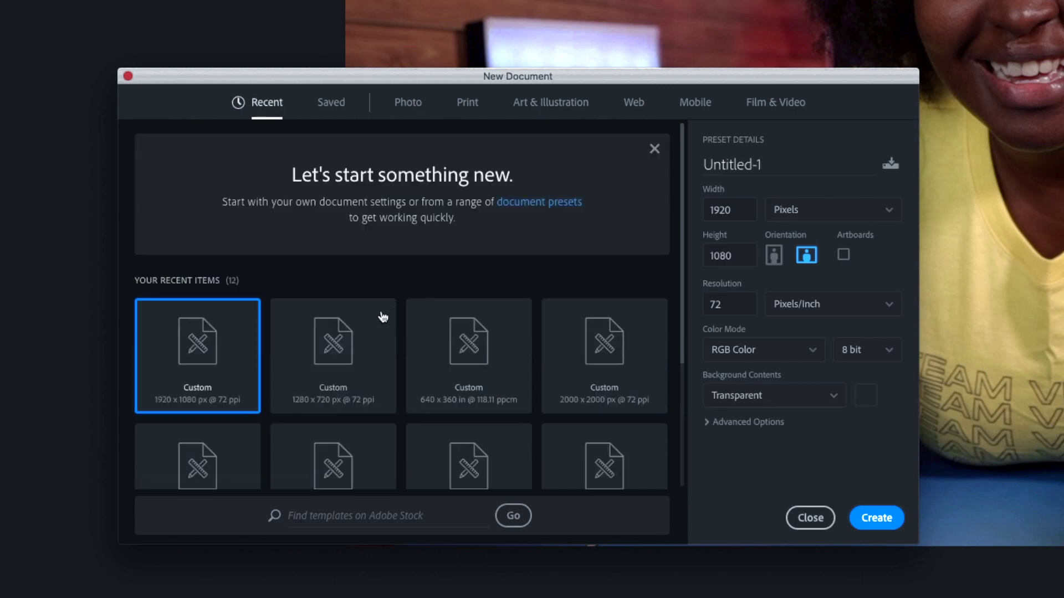
click(333, 341)
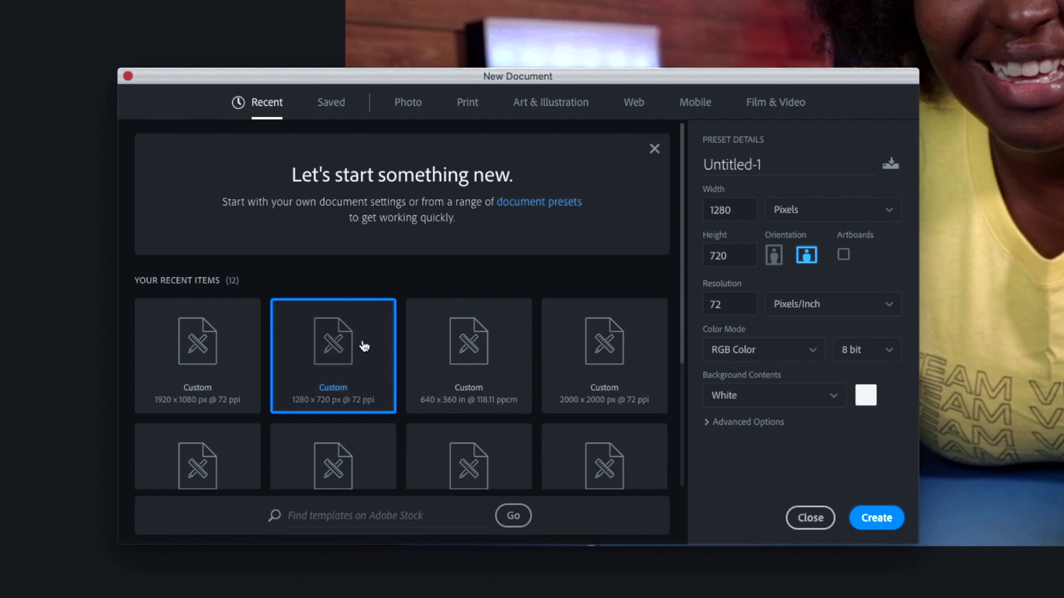
click(877, 521)
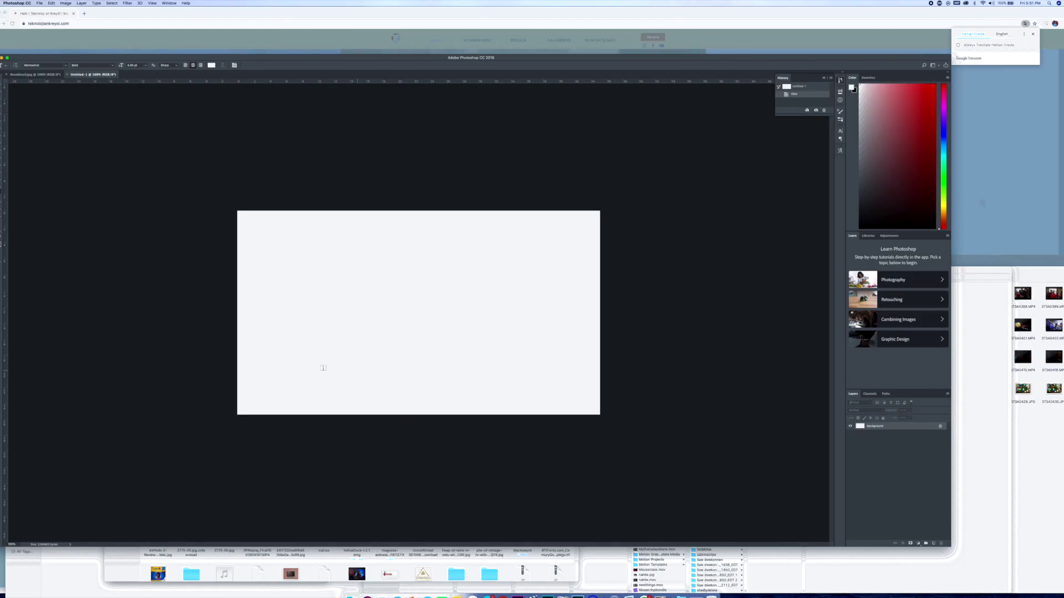
Place thumbnail.jpg from the Downloads folder into the blank document, align it to cover the whole canvas, and commit the placement
key(v)
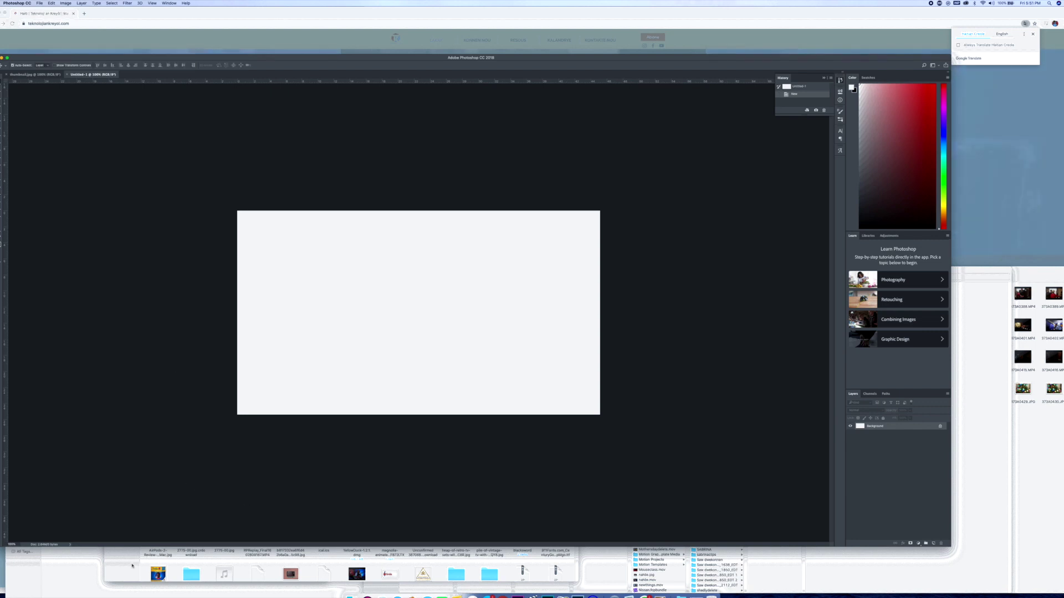
click(131, 566)
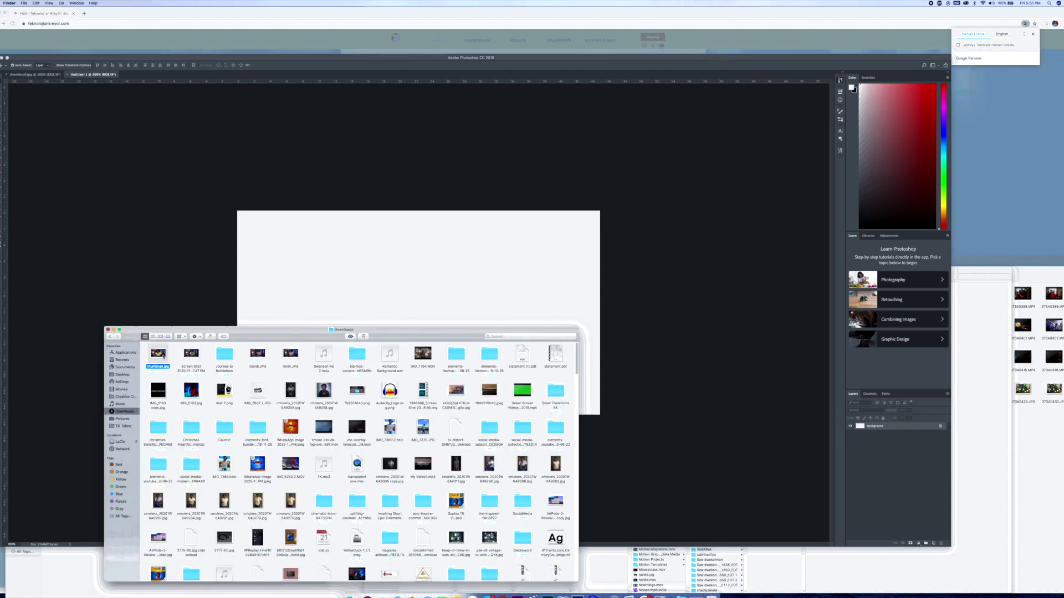
drag(158, 353, 356, 281)
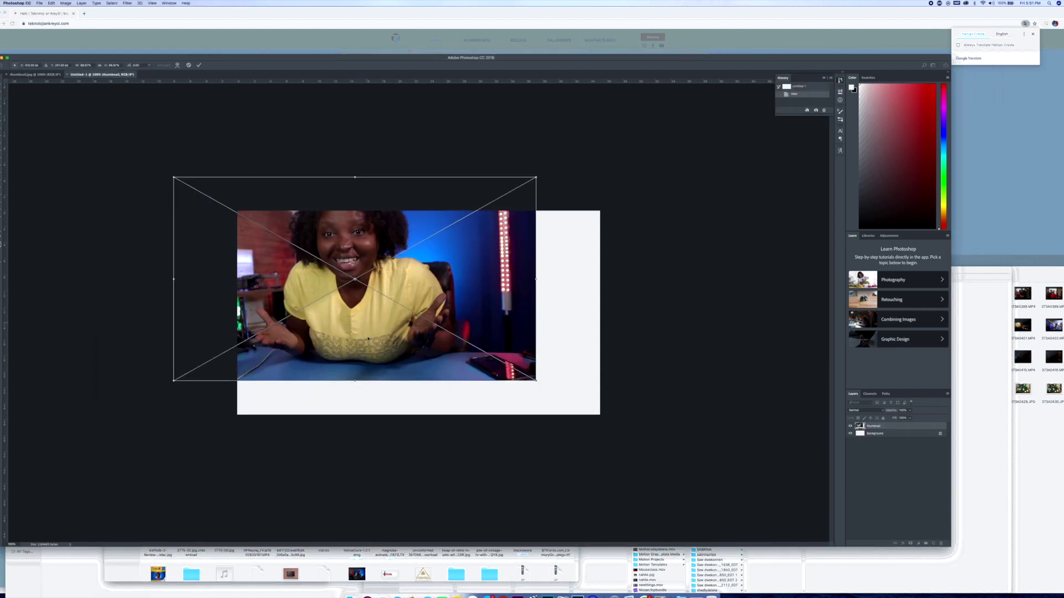
drag(360, 255, 424, 288)
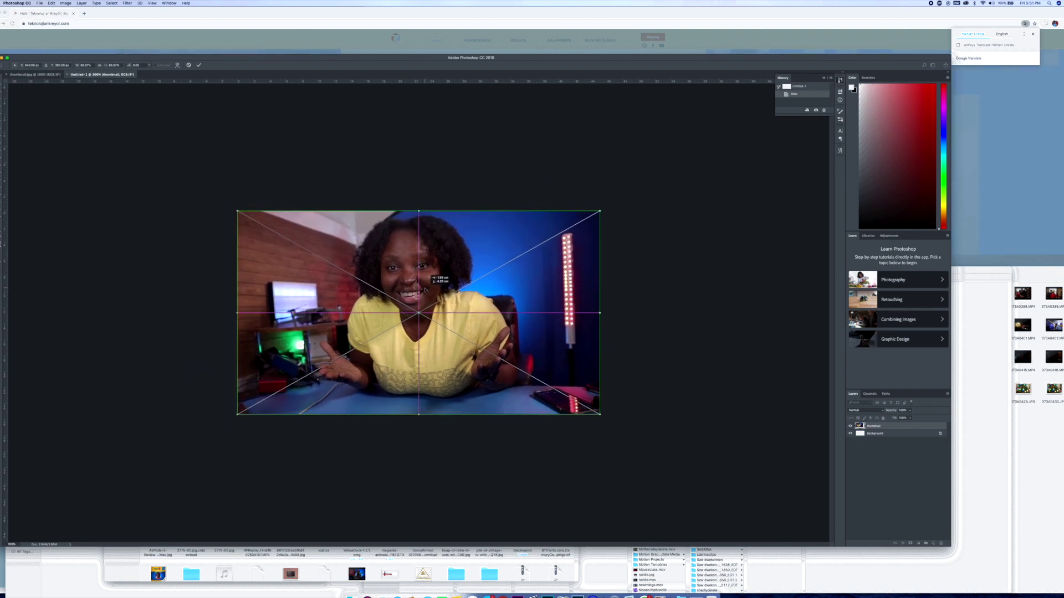
click(200, 66)
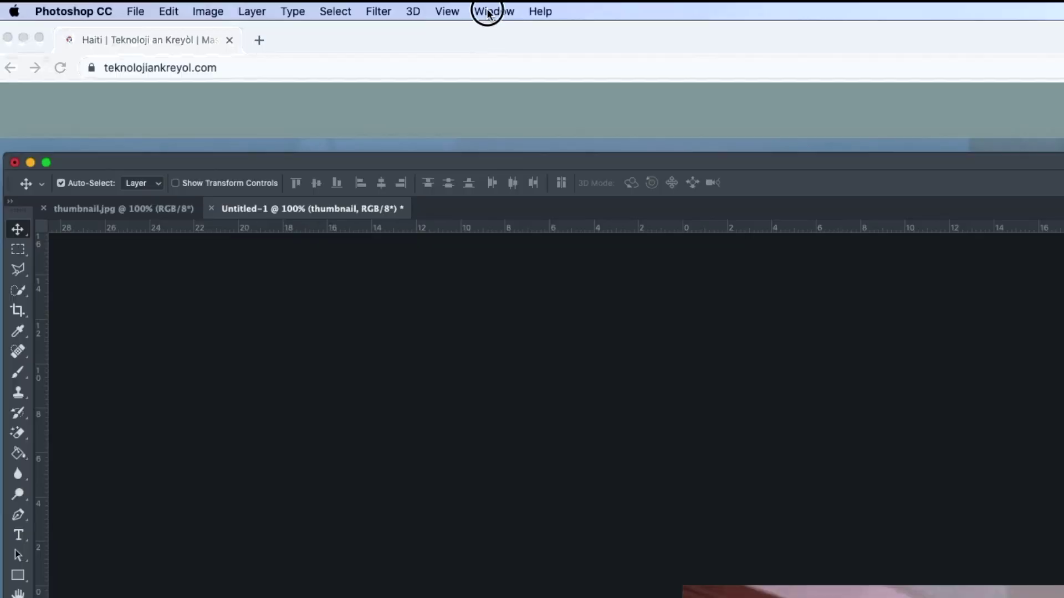
Open the Camera Raw Filter on the thumbnail layer and increase the Dehaze amount in the effects settings
click(168, 3)
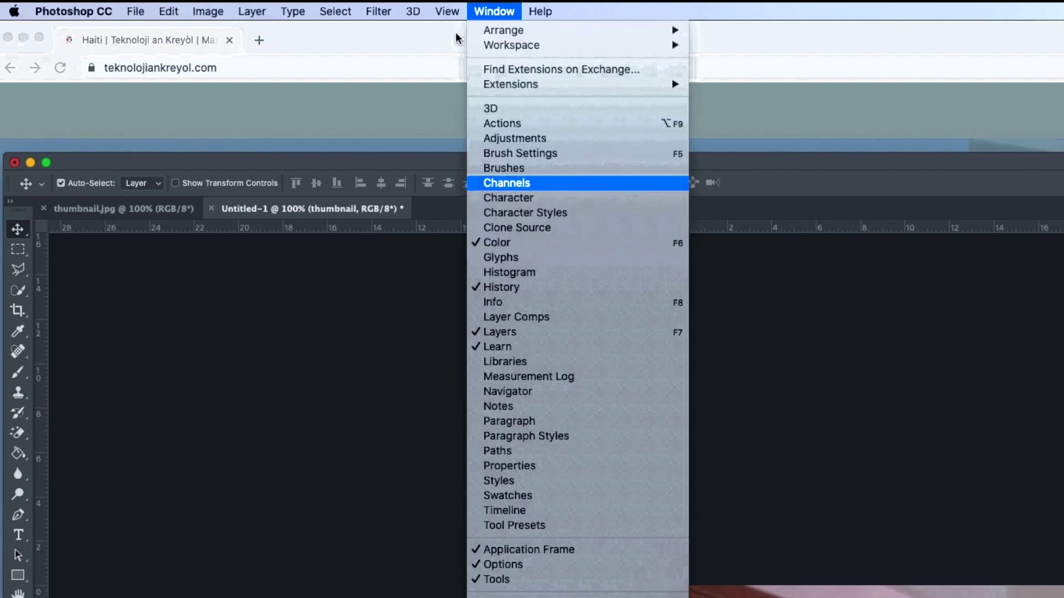
mouse_move(380, 13)
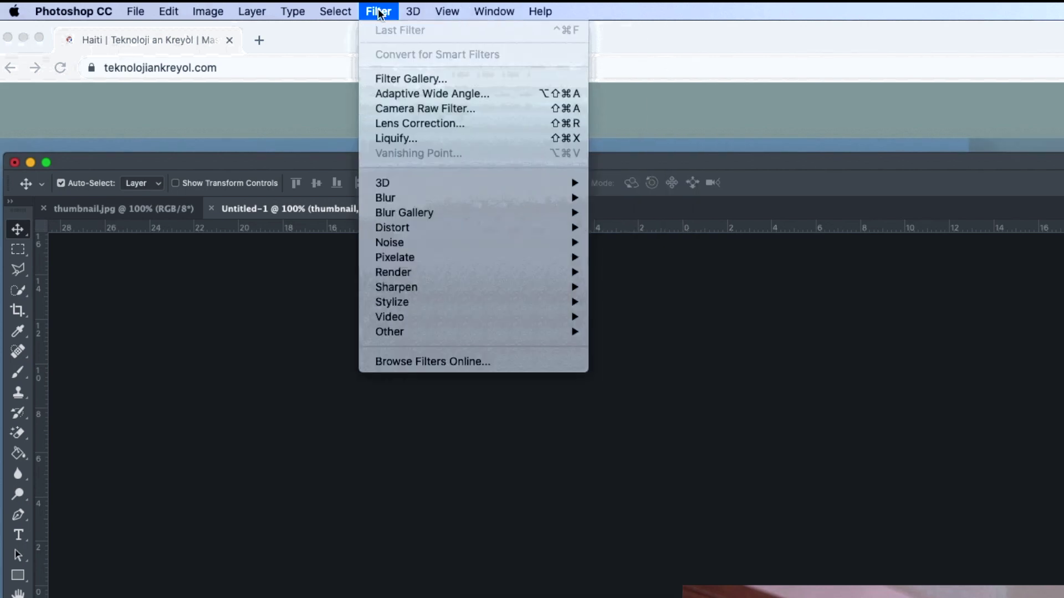
click(397, 109)
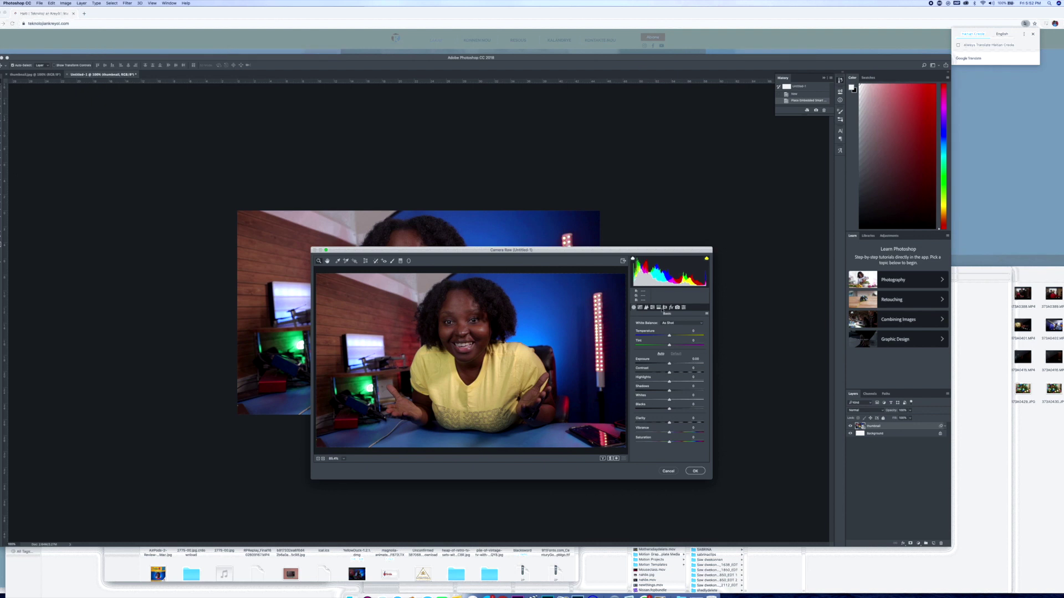
click(664, 307)
click(671, 307)
click(674, 332)
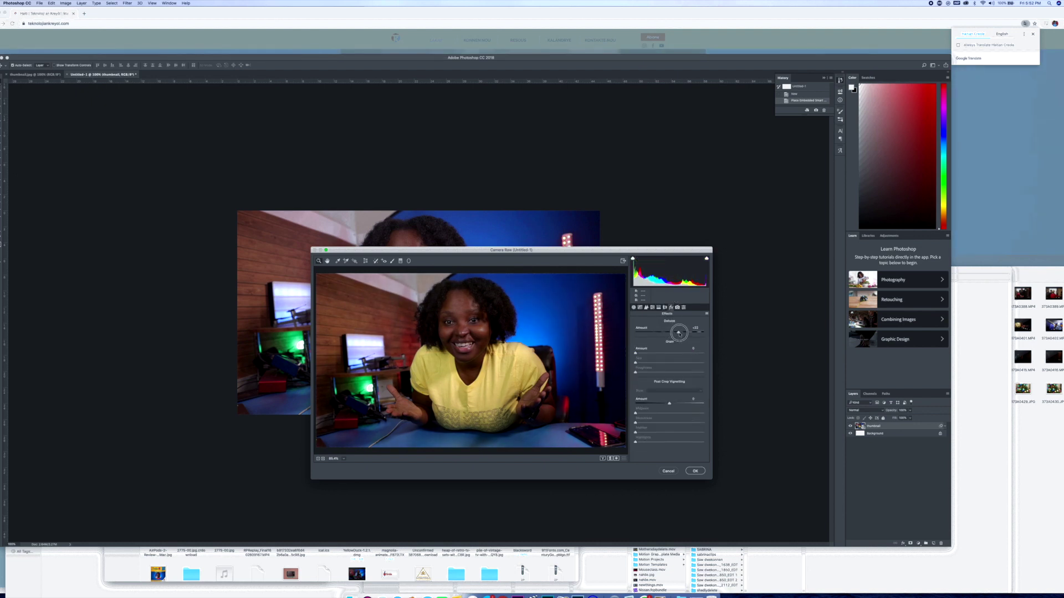
Raise the saturation of the oranges slightly and lower their luminance in the HSL adjustments
click(652, 307)
click(655, 331)
click(672, 362)
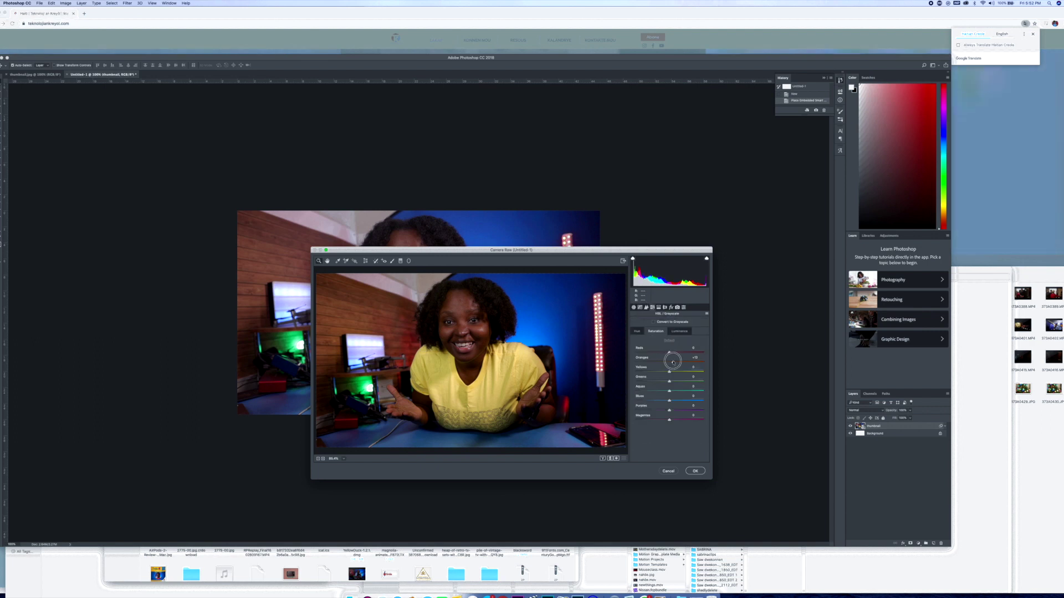
click(679, 331)
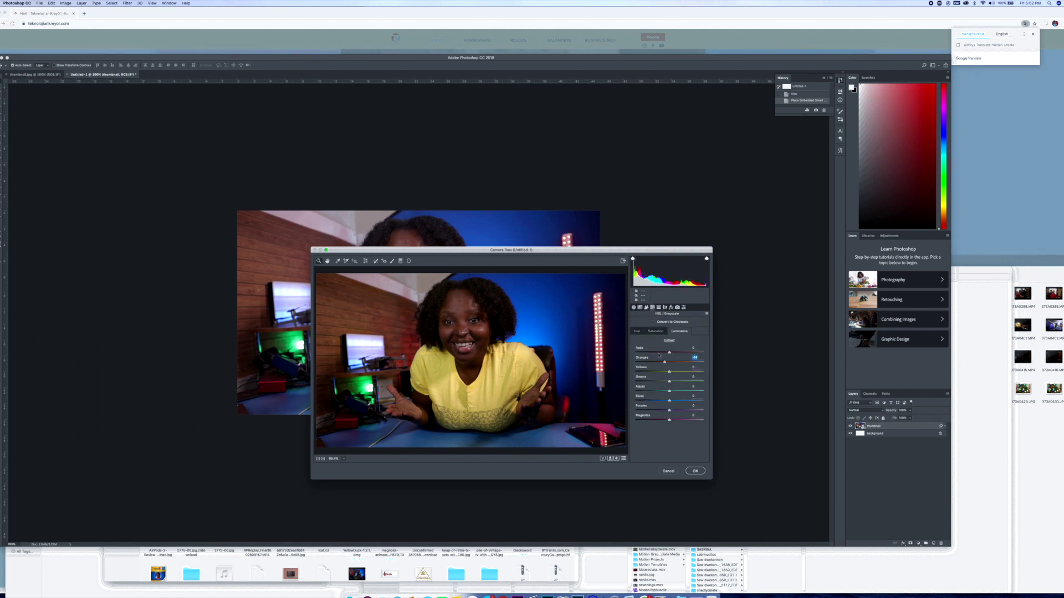
Reduce the clarity slightly and raise the vibrance and saturation in the basic adjustments
click(633, 307)
click(667, 424)
click(670, 432)
click(674, 442)
Increase both the saturation and the luminance of the blues in the HSL adjustments
click(652, 307)
click(656, 331)
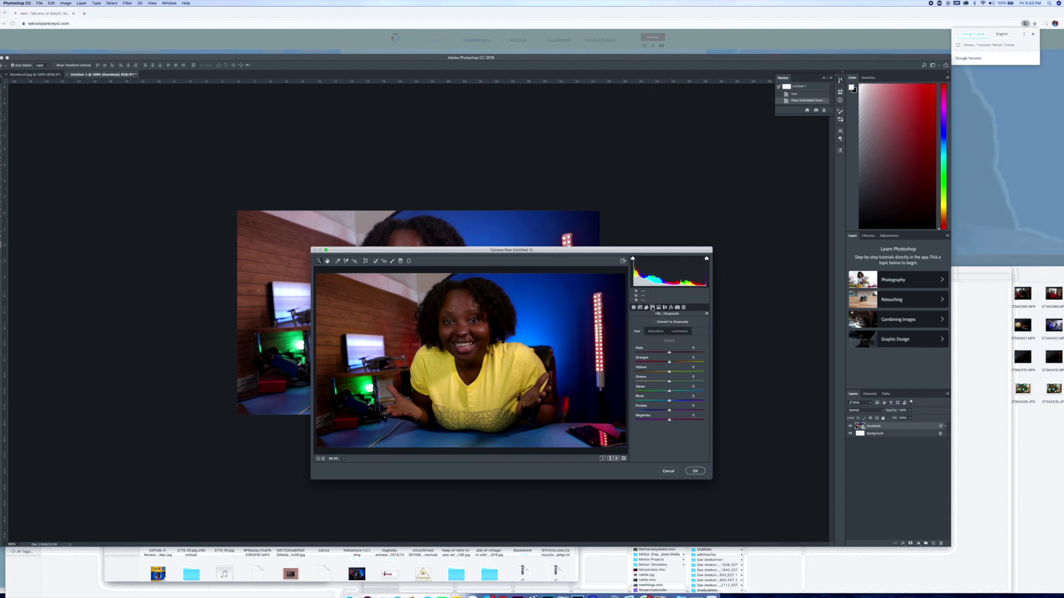
click(674, 401)
click(679, 331)
click(679, 400)
Fine-tune the basic tones with higher exposure and contrast and lower highlights, shadows and blacks, and apply the Camera Raw filter
click(634, 307)
click(666, 391)
drag(667, 421, 671, 363)
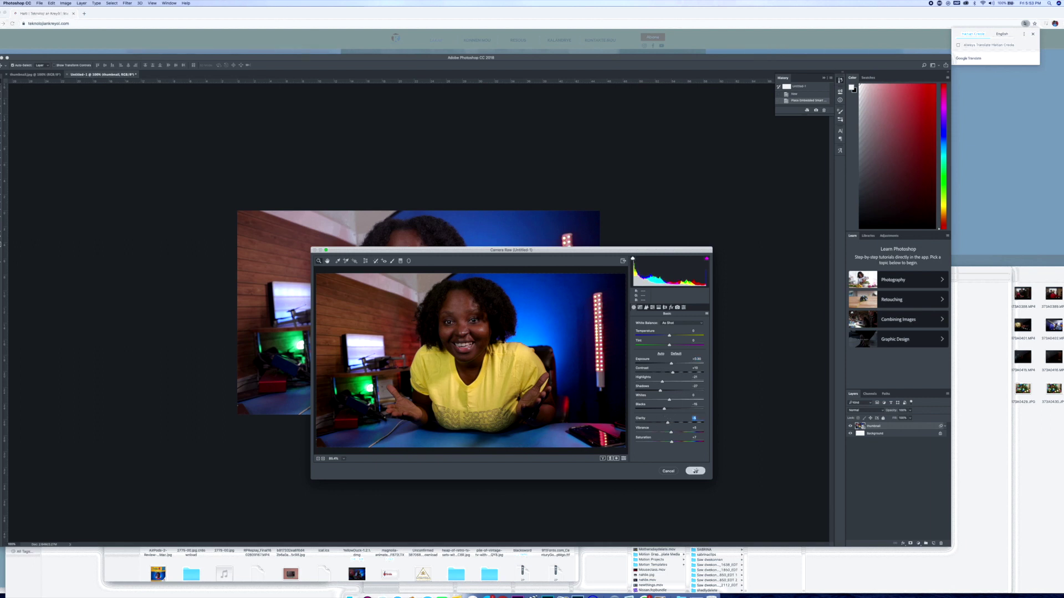
click(695, 471)
Rasterize the thumbnail layer and remove small blemishes on the woman's face and neck area with the Spot Healing Brush
click(3, 126)
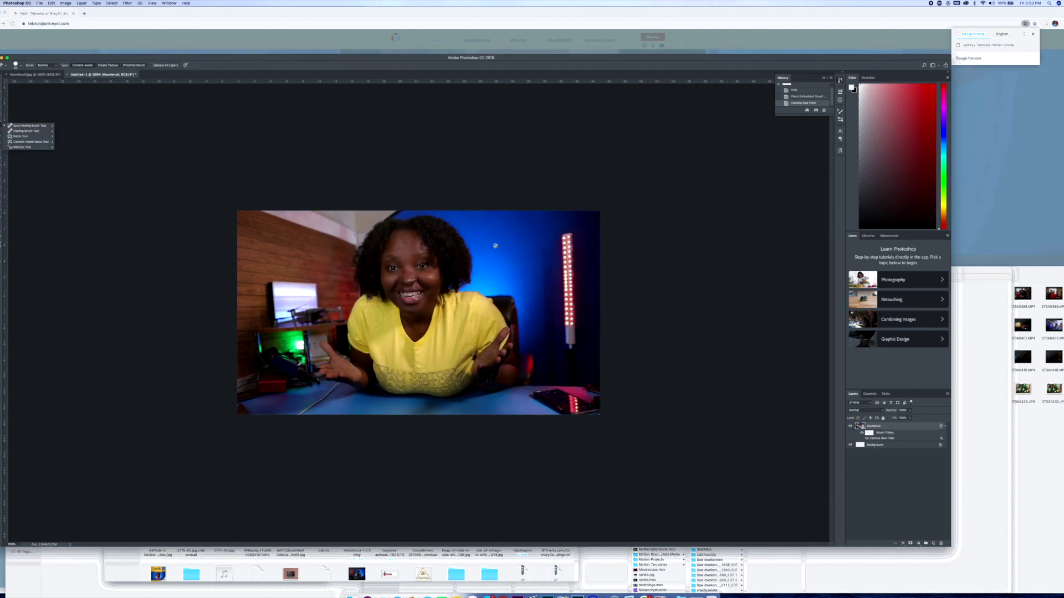
click(28, 125)
click(526, 193)
key(Return)
click(418, 238)
click(418, 237)
click(417, 238)
click(433, 287)
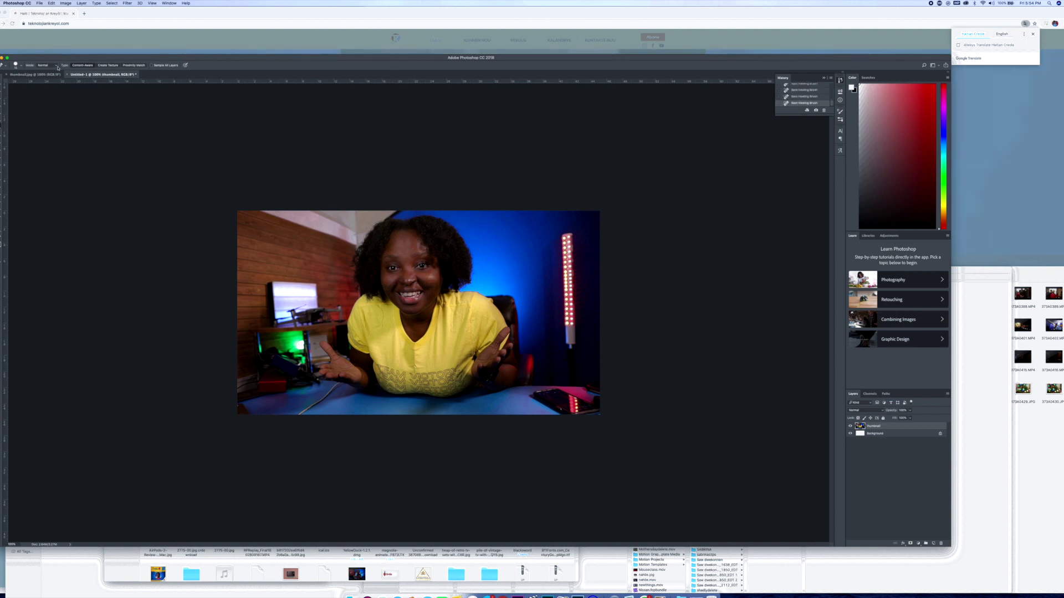
Select the woman together with the desk in front of her using the Quick Selection tool
key(w)
click(418, 227)
mouse_move(433, 277)
mouse_down()
mouse_move(405, 306)
mouse_move(375, 313)
mouse_move(347, 367)
mouse_move(325, 345)
mouse_up()
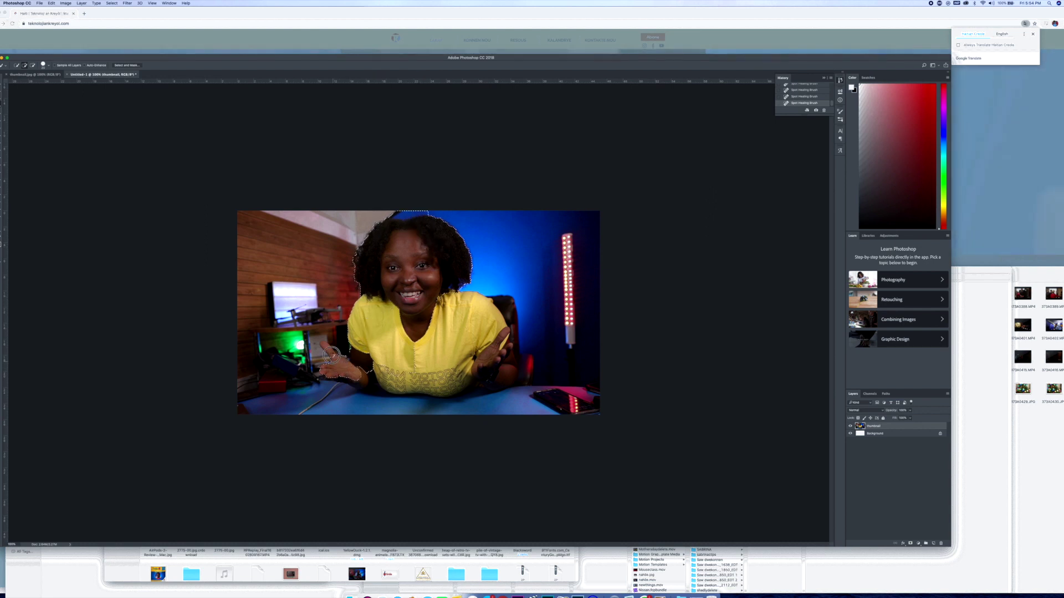
drag(493, 363, 532, 377)
click(506, 301)
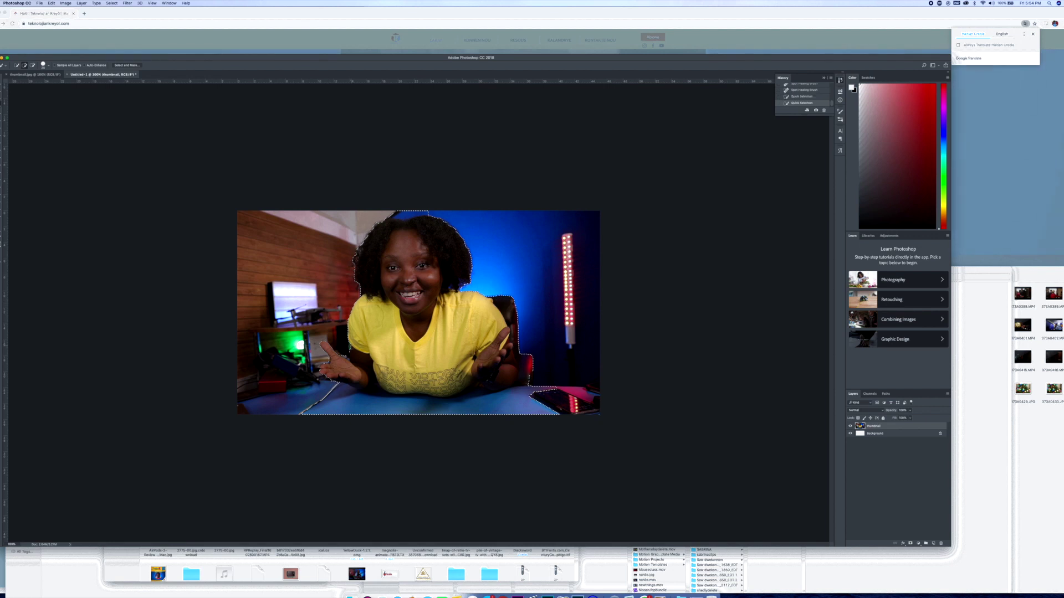
click(350, 348)
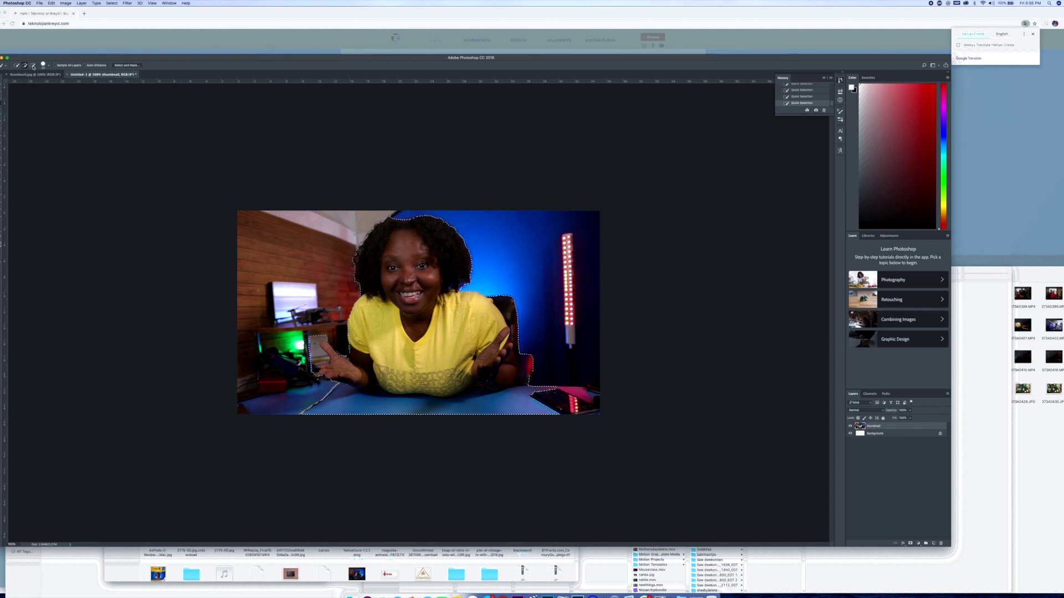
Refine the selection in Select and Mask with increased smoothing and output it as a New Layer with Layer Mask
key(super+alt+r)
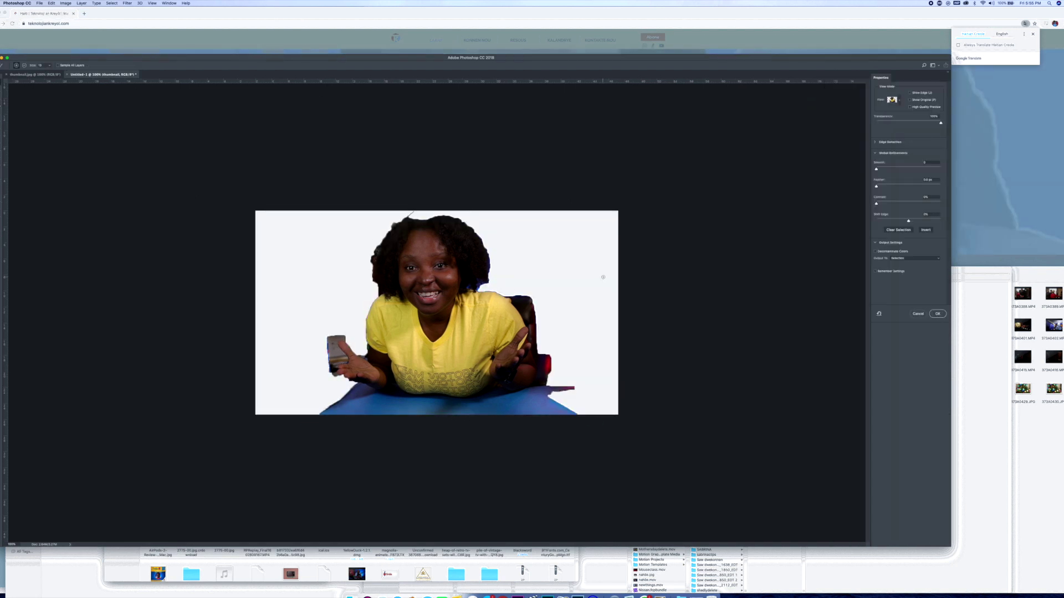
click(911, 258)
click(907, 271)
drag(876, 169, 897, 169)
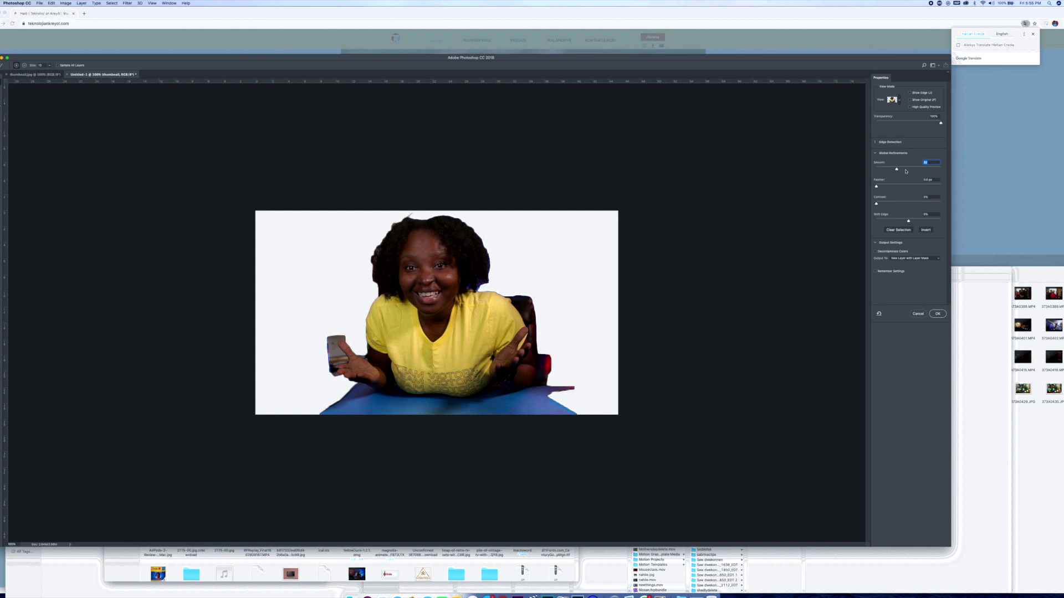
click(937, 314)
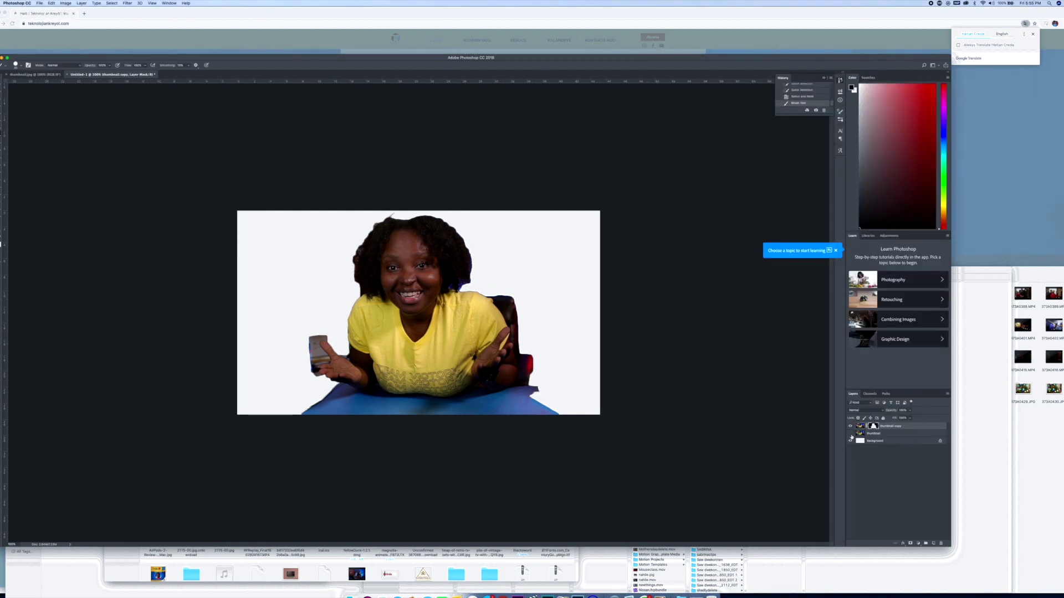
Show the original thumbnail layer beneath the cut-out and apply a Gaussian Blur to it
click(851, 433)
click(887, 433)
click(128, 3)
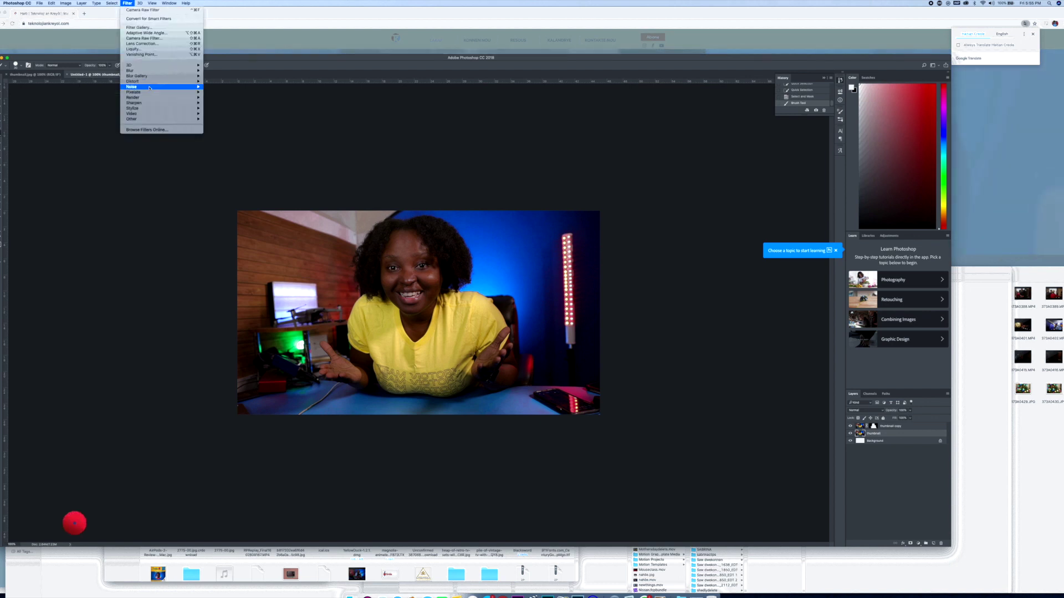
mouse_move(133, 70)
click(217, 91)
drag(149, 141, 147, 142)
key(Return)
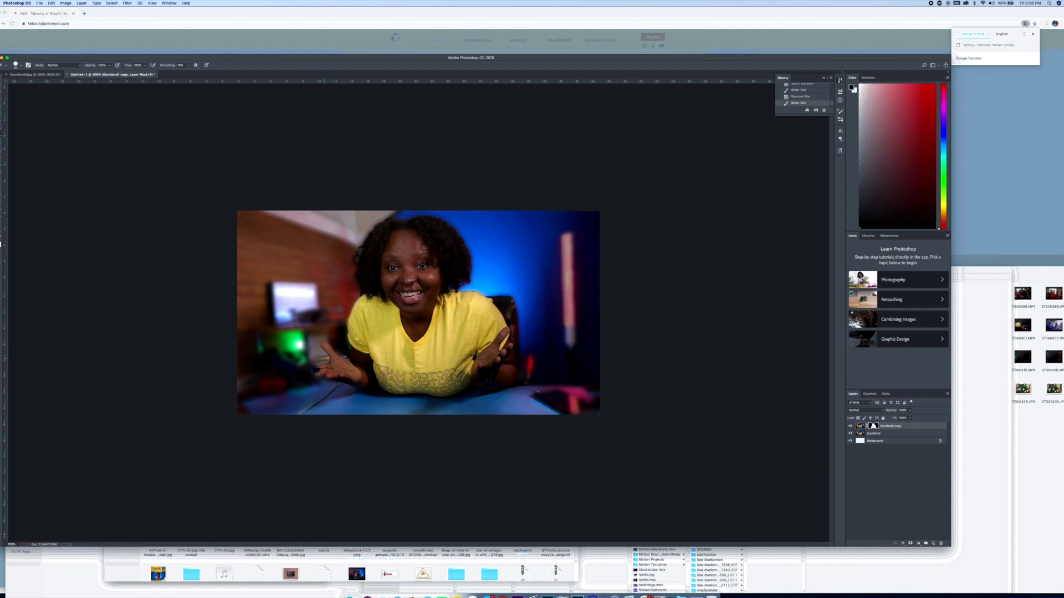
Paint on the cut-out's layer mask to clean the edge around the raised hand and bring back the sharp phone on the desk
key(super+z)
drag(321, 356, 319, 360)
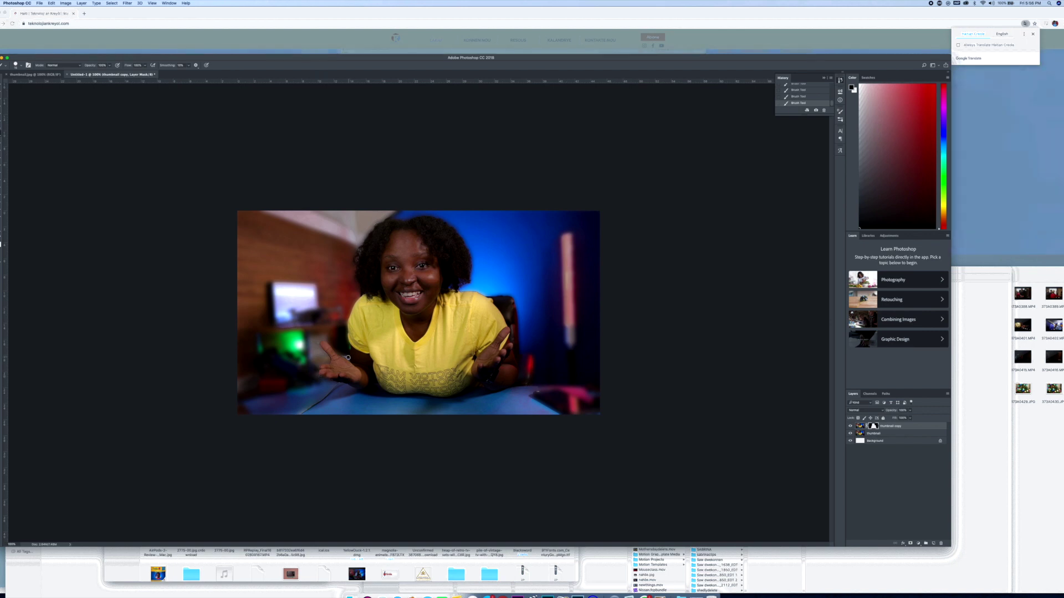
key(])
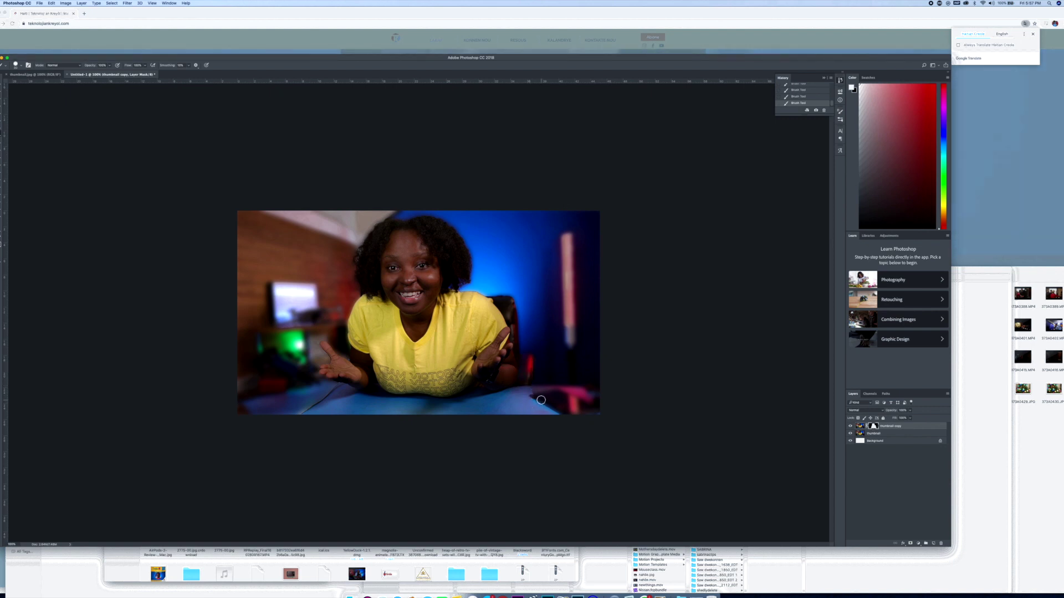
drag(587, 392, 509, 402)
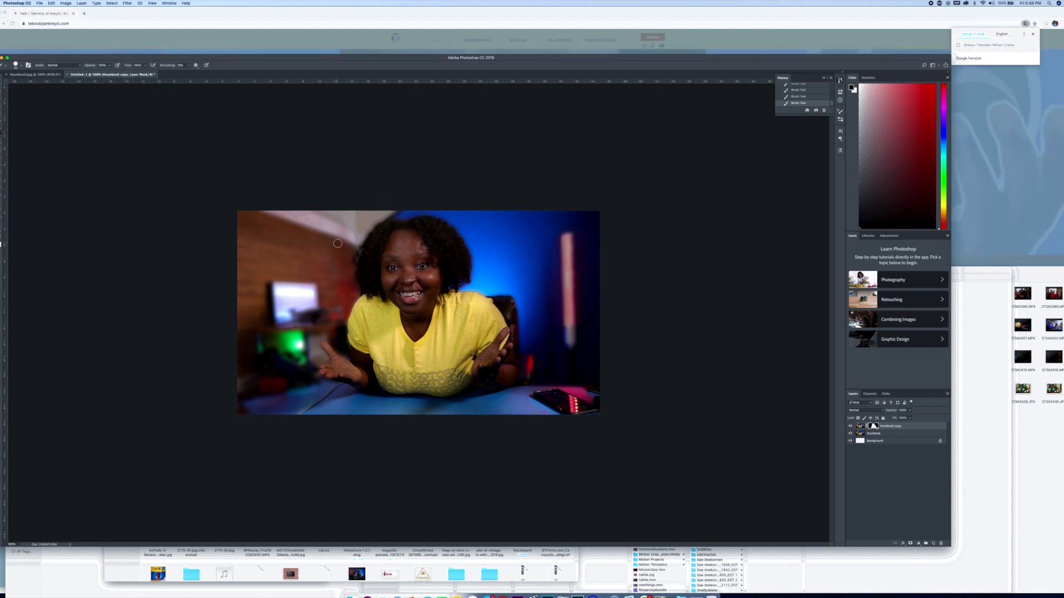
key(x)
Apply the Camera Raw Filter to the cut-out layer's image with slightly raised exposure and reduced clarity
click(127, 2)
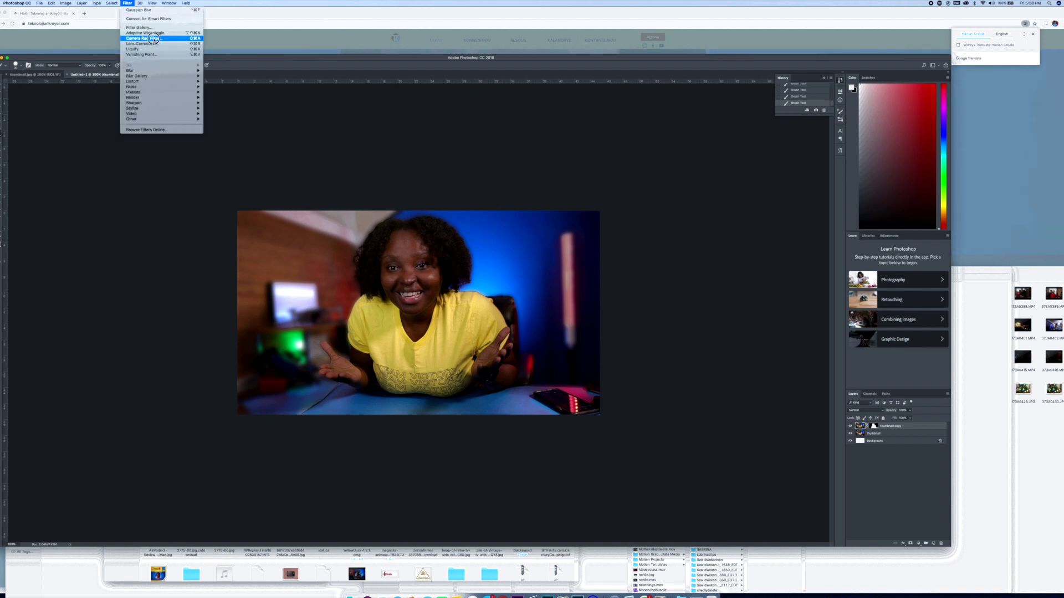
click(154, 39)
drag(669, 363, 671, 364)
drag(666, 423, 665, 423)
click(693, 472)
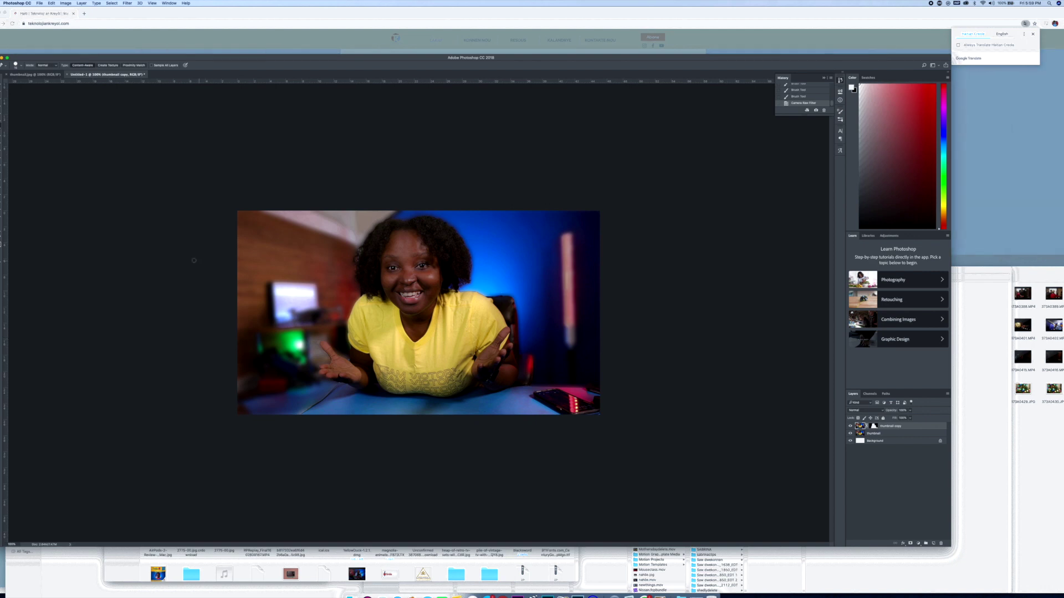
Add the words KREYE and THUMBNAIL as two separate 72 pt text layers over the photo
key(t)
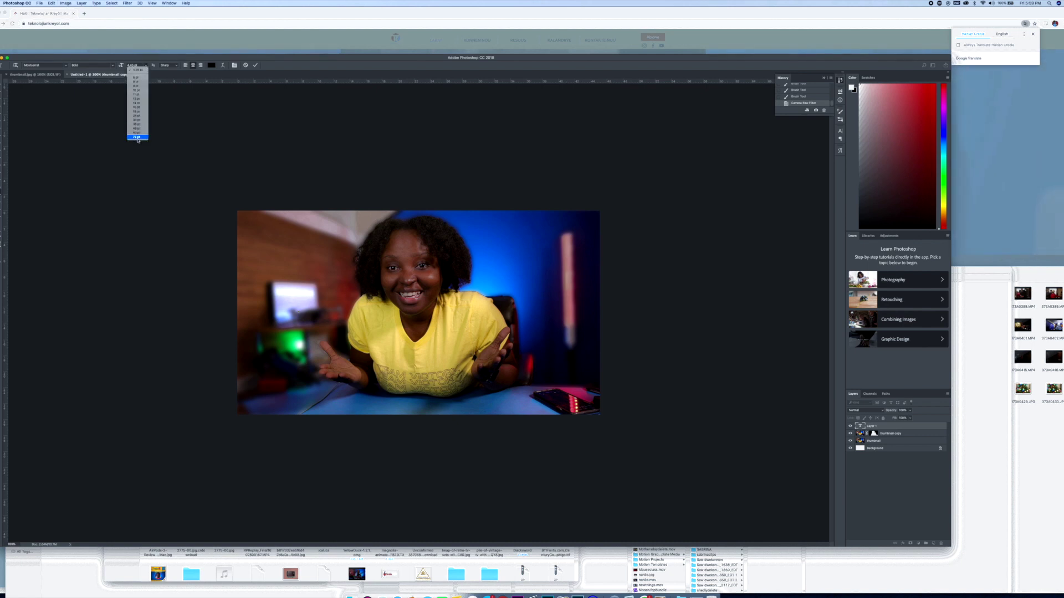
click(137, 138)
text(KREYE)
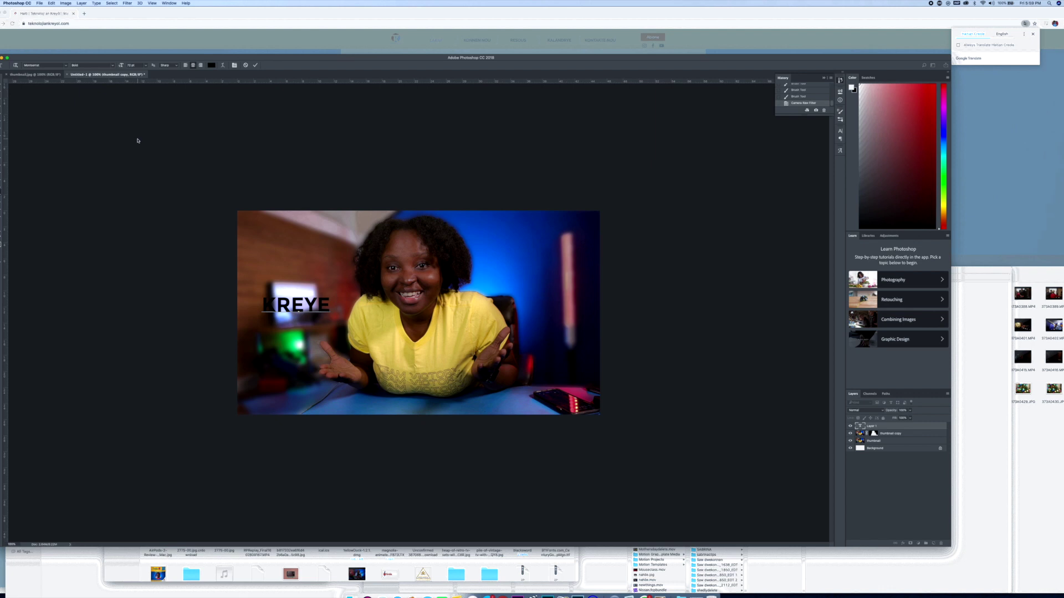
key(BackSpace)
key(BackSpace)
click(319, 336)
text(THUMBNAIL)
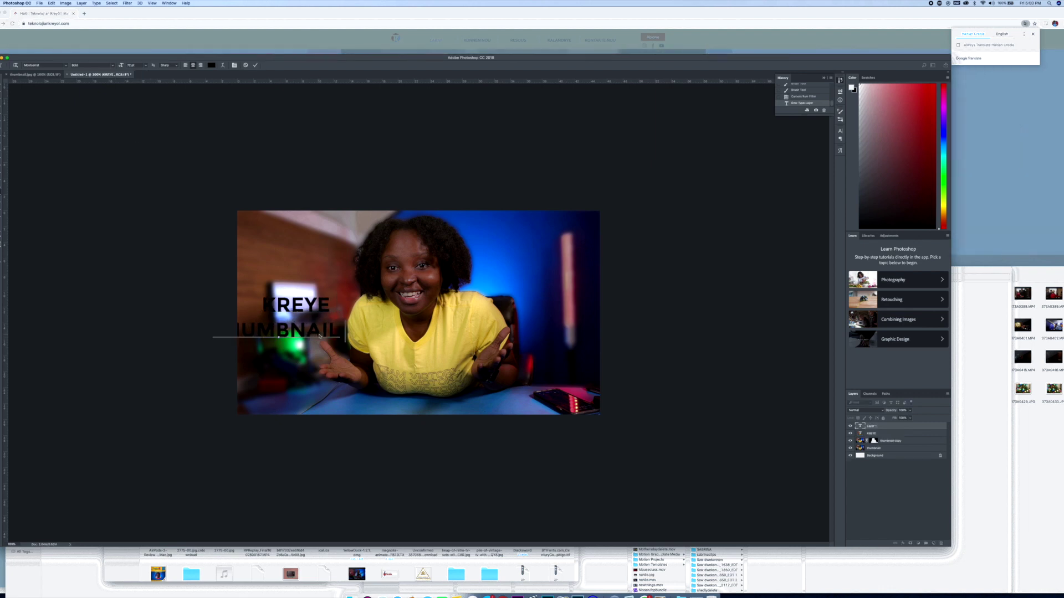
Add a third text layer reading "POU VIDEYO ou" below the other words and commit it
click(270, 371)
text(YOUTUBE)
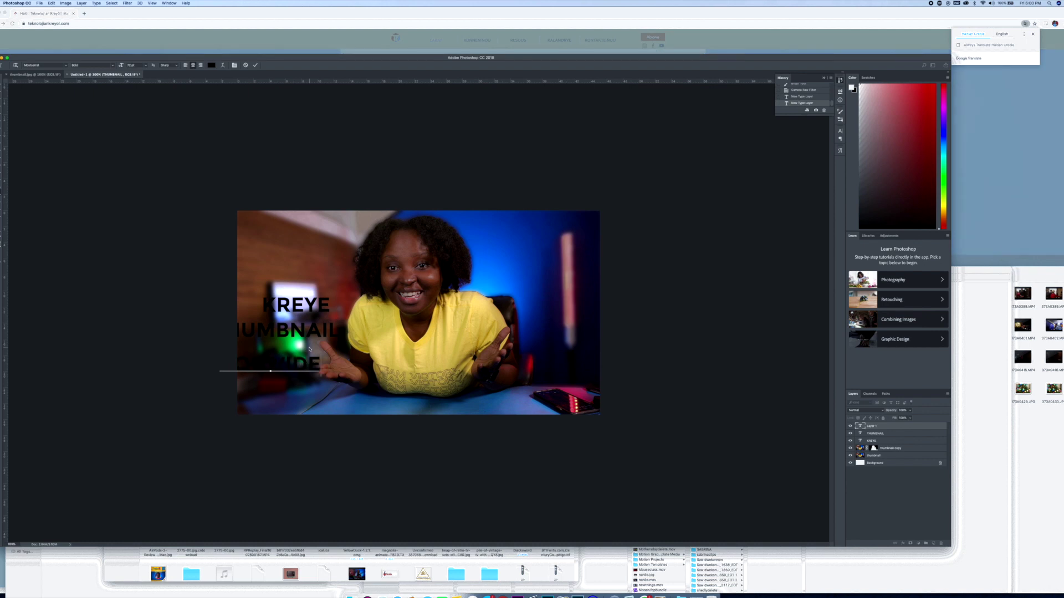
key(BackSpace)
key(BackSpace)
text(KREYO)
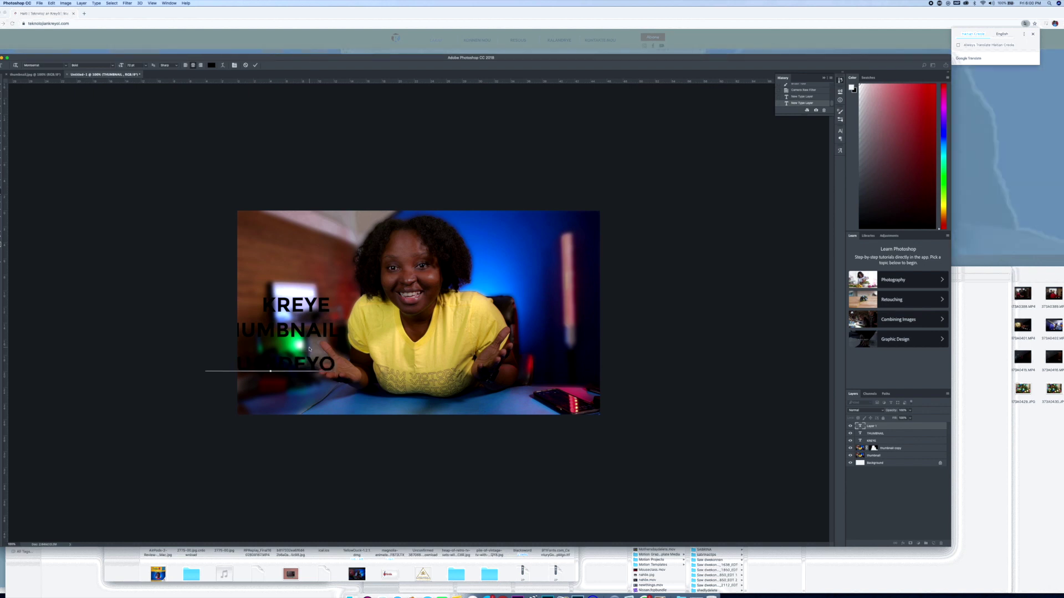
text( OU)
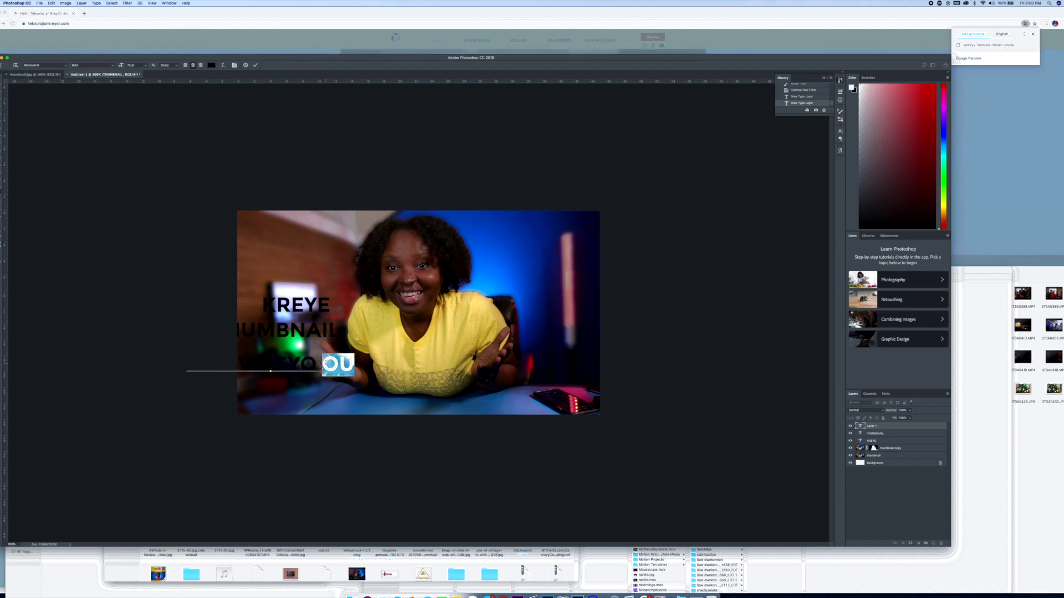
click(255, 66)
Move "POU VIDEYO ou" to the bottom centre of the image and arrange the other words above it
key(v)
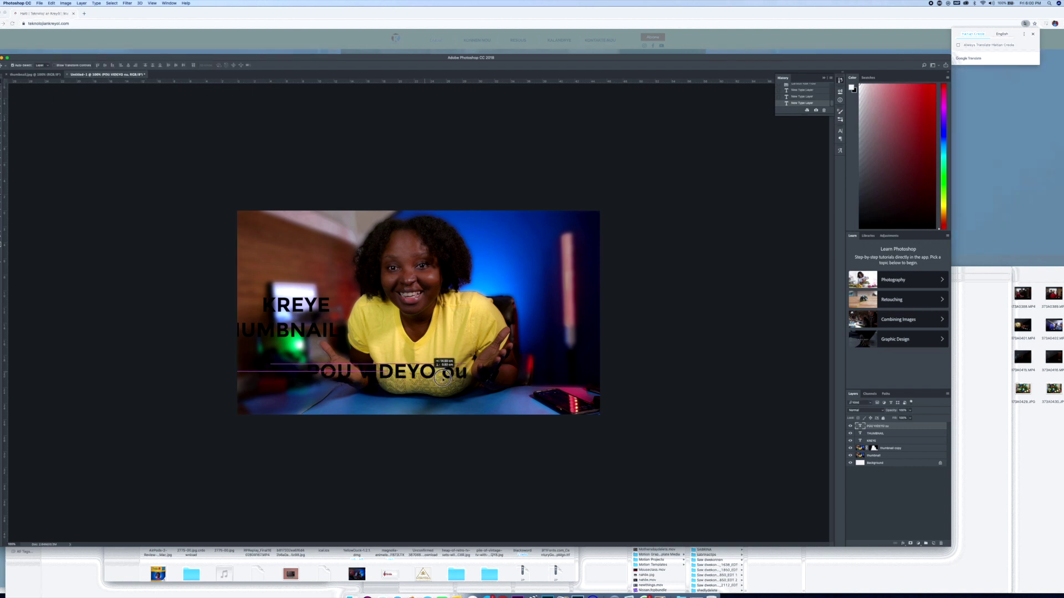
drag(443, 378, 474, 405)
drag(299, 306, 506, 373)
Enlarge the THUMBNAIL and KREYE texts, placing KREYE at the image's left edge just above THUMBNAIL
key(ctrl+t)
drag(339, 372, 324, 378)
drag(509, 374, 498, 370)
key(Return)
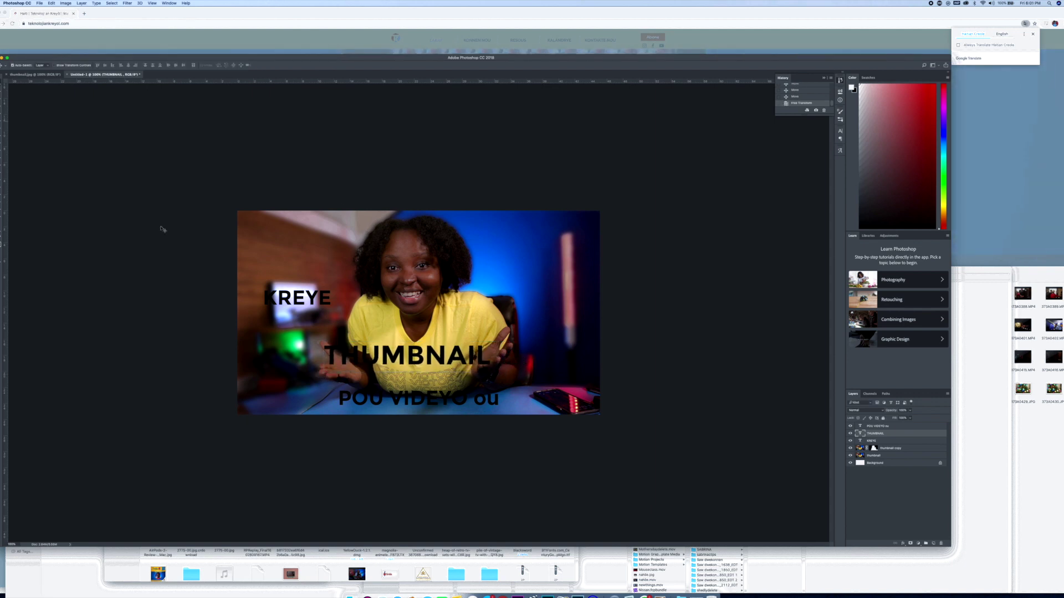
key(super+t)
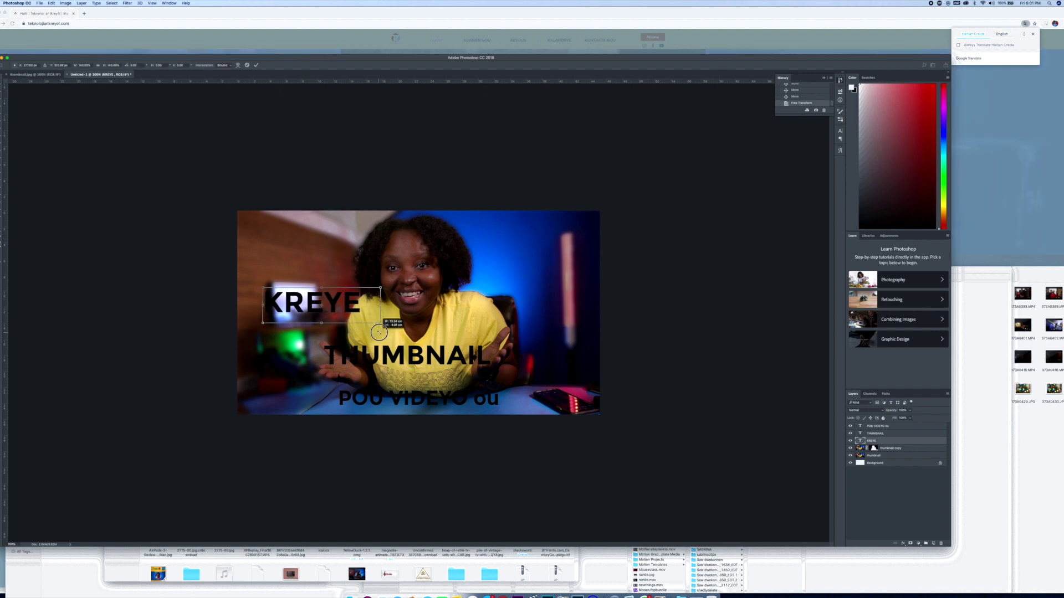
drag(317, 311, 294, 334)
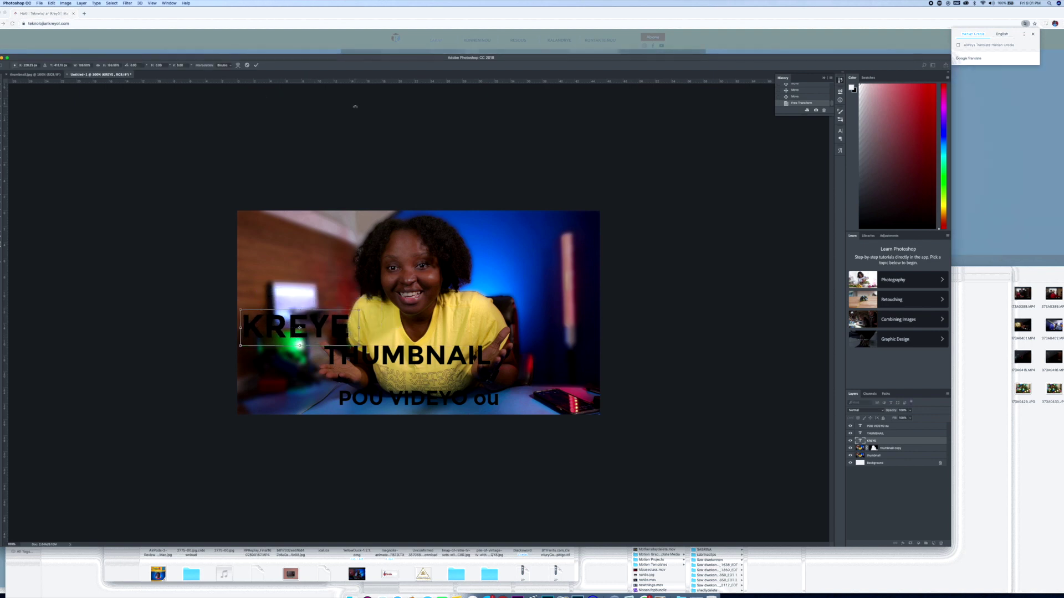
Change the colour of the THUMBNAIL text to dark orange
double_click(376, 357)
click(212, 65)
drag(421, 164, 421, 159)
click(415, 94)
click(472, 89)
click(755, 452)
Add a white outside stroke to the THUMBNAIL text layer and nudge the text slightly down and to the right
right_click(888, 434)
click(906, 341)
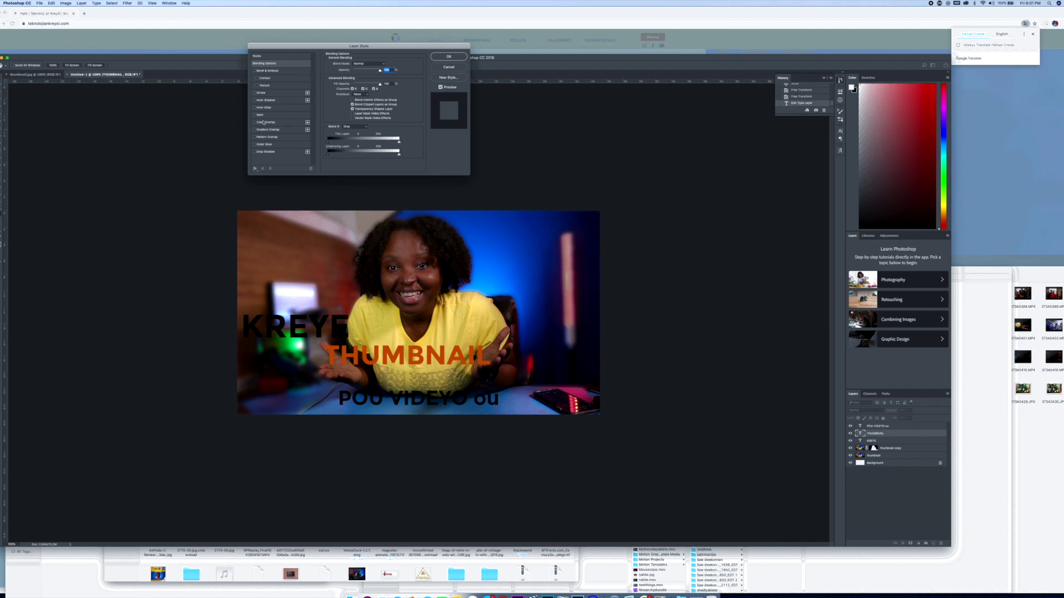
click(260, 93)
click(337, 105)
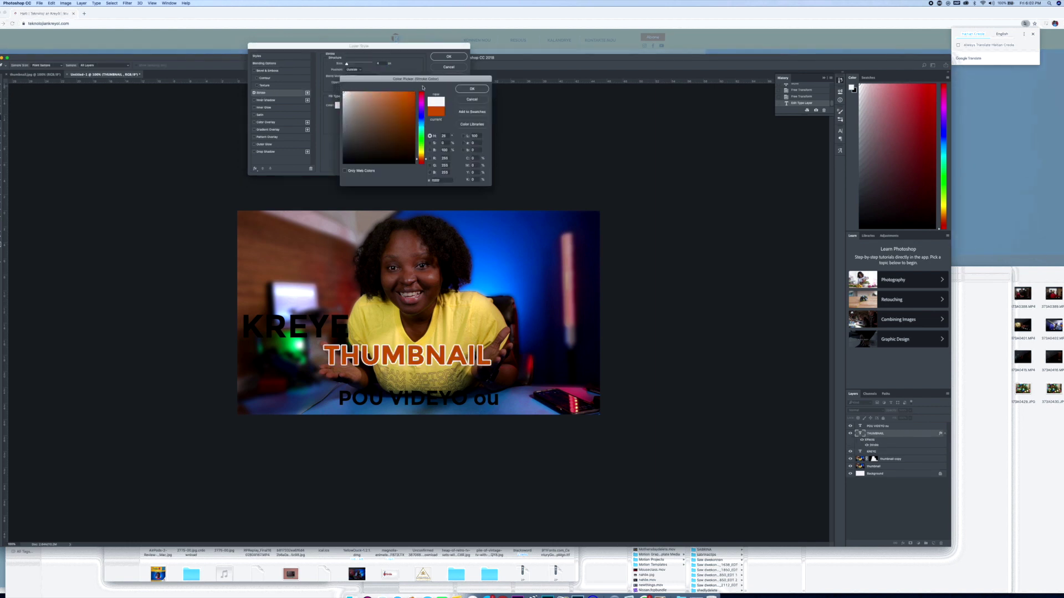
click(472, 88)
click(449, 57)
key(v)
drag(427, 353, 431, 357)
key(ctrl+t)
right_click(431, 359)
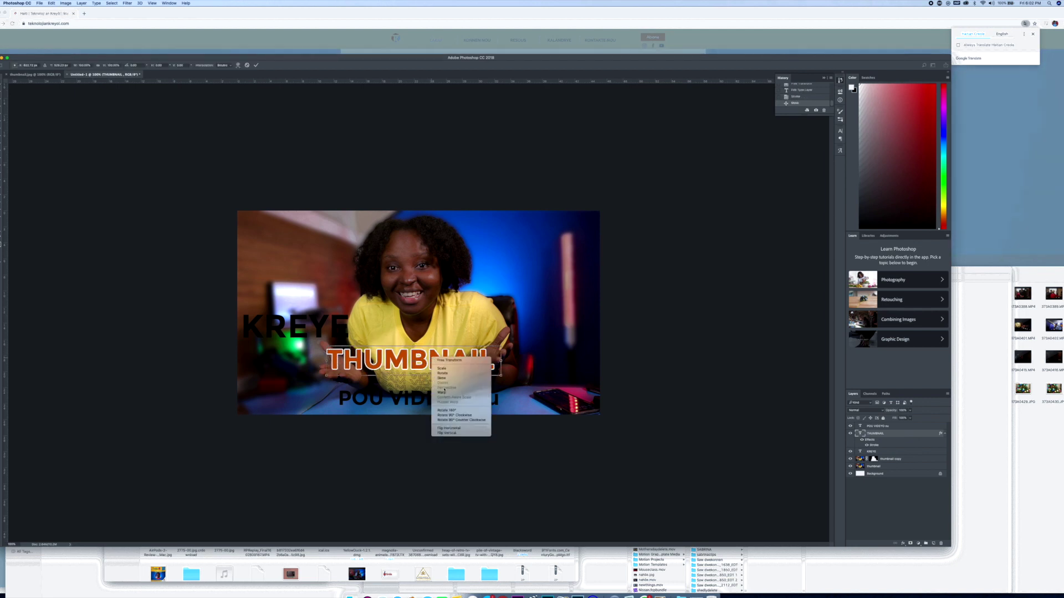
click(445, 393)
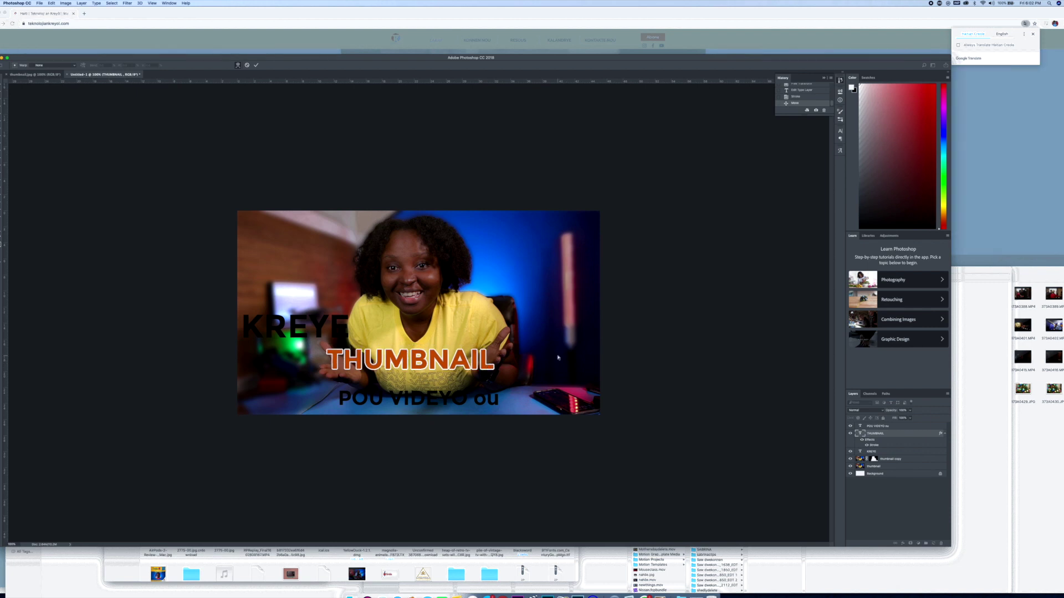
right_click(462, 363)
key(Escape)
right_click(410, 361)
key(Escape)
Rotate the THUMBNAIL text slightly counterclockwise so it slants upward to the right, and commit the transform
key(ctrl+t)
mouse_move(500, 344)
mouse_down()
mouse_move(502, 332)
mouse_move(511, 348)
mouse_up()
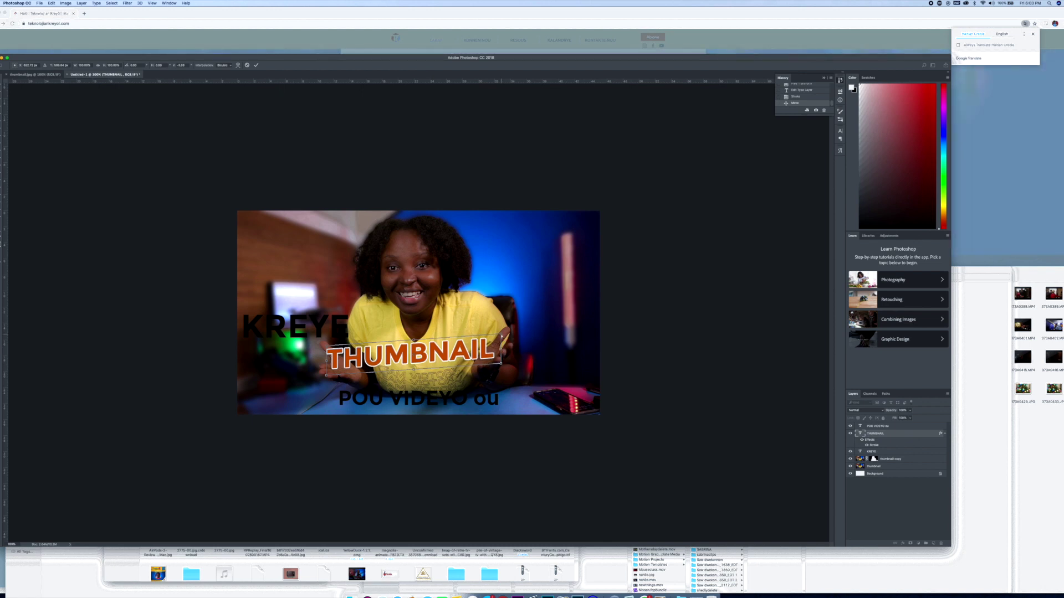
click(256, 64)
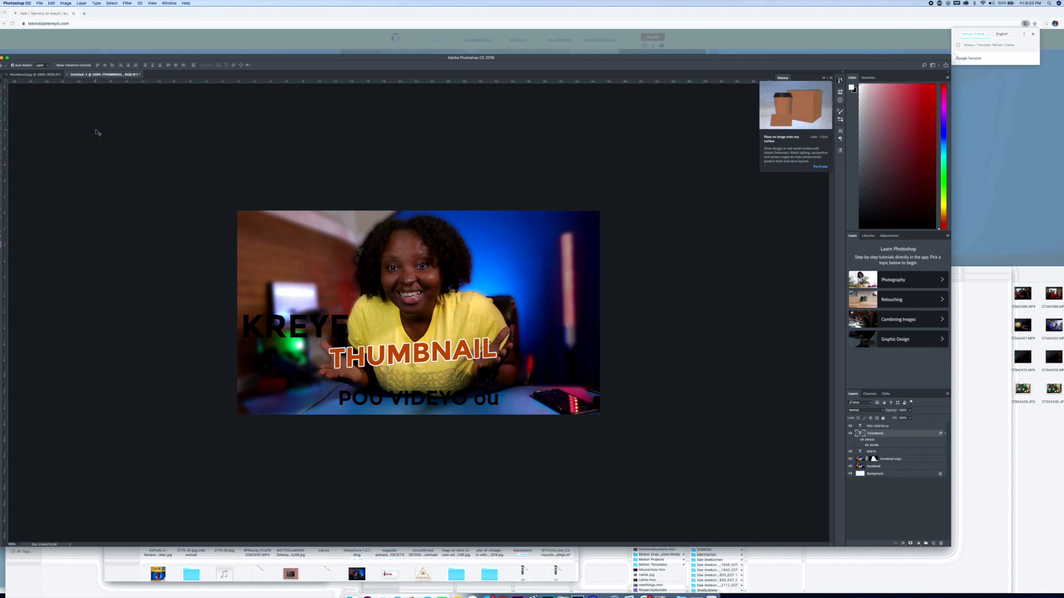
Change the colour of the KREYE text to white and commit the edit
double_click(859, 451)
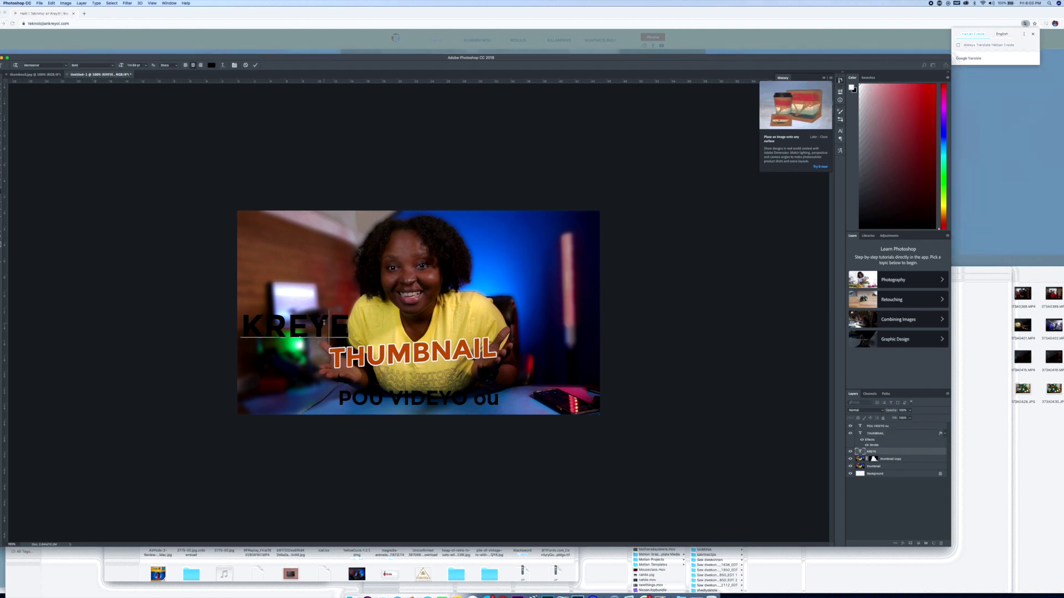
click(211, 65)
click(345, 95)
click(472, 89)
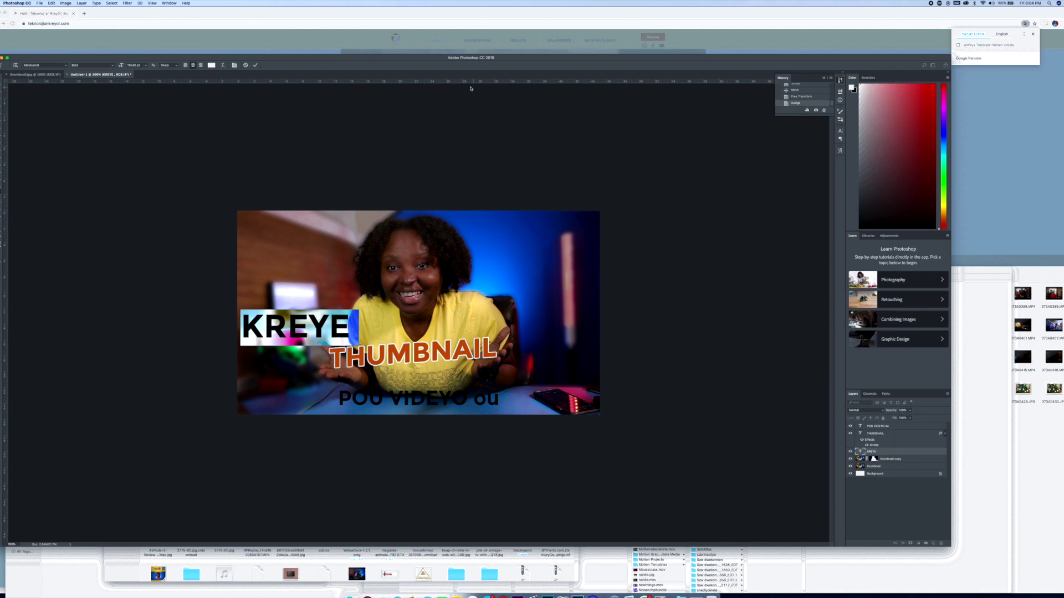
click(257, 65)
Add a stroke to the KREYE text layer in the same dark orange as the THUMBNAIL text
right_click(884, 451)
click(898, 341)
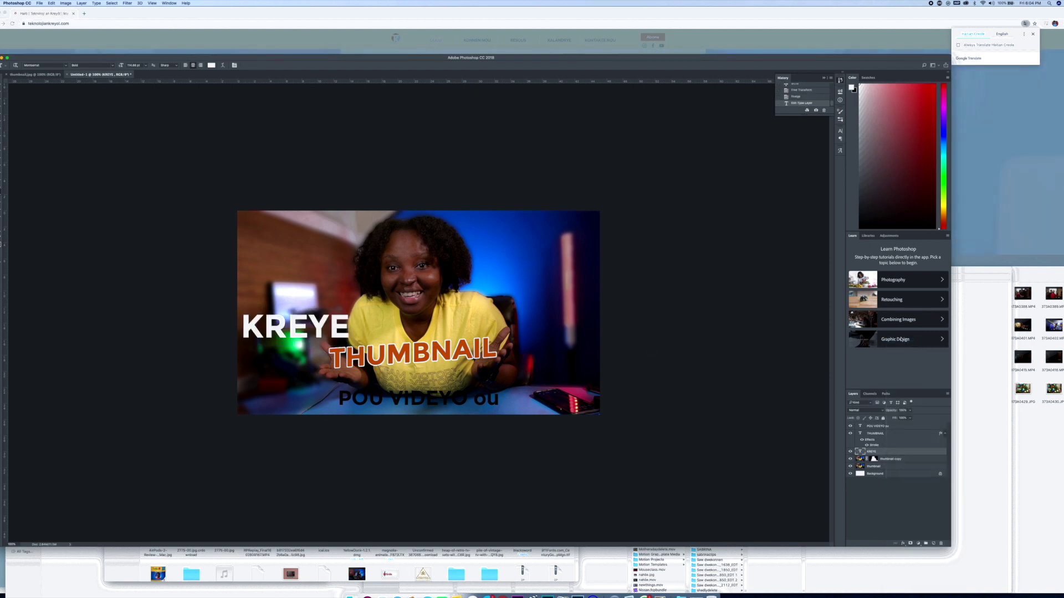
click(262, 93)
click(339, 105)
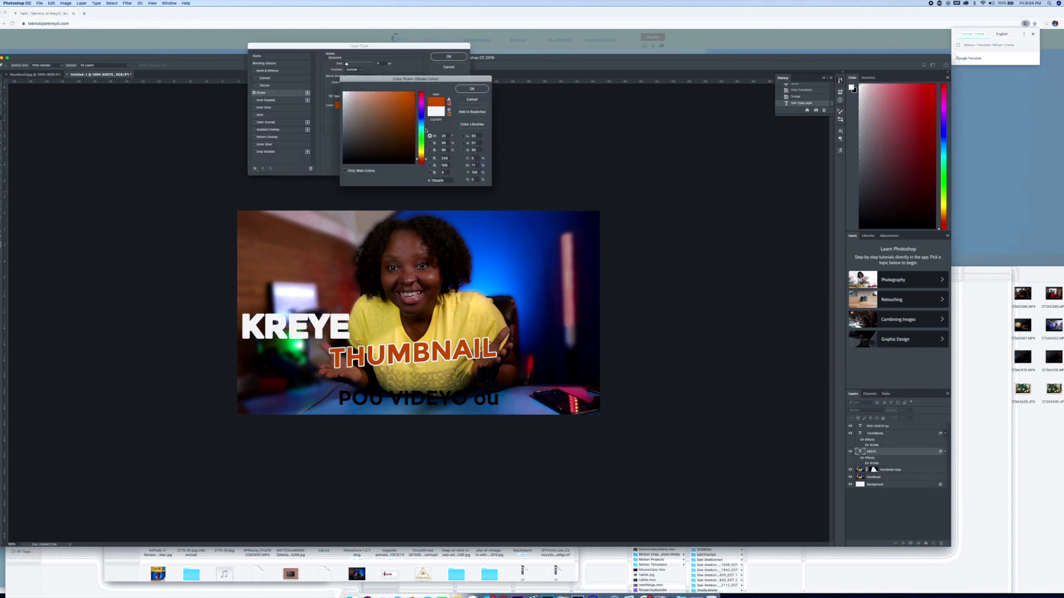
click(471, 88)
key(Return)
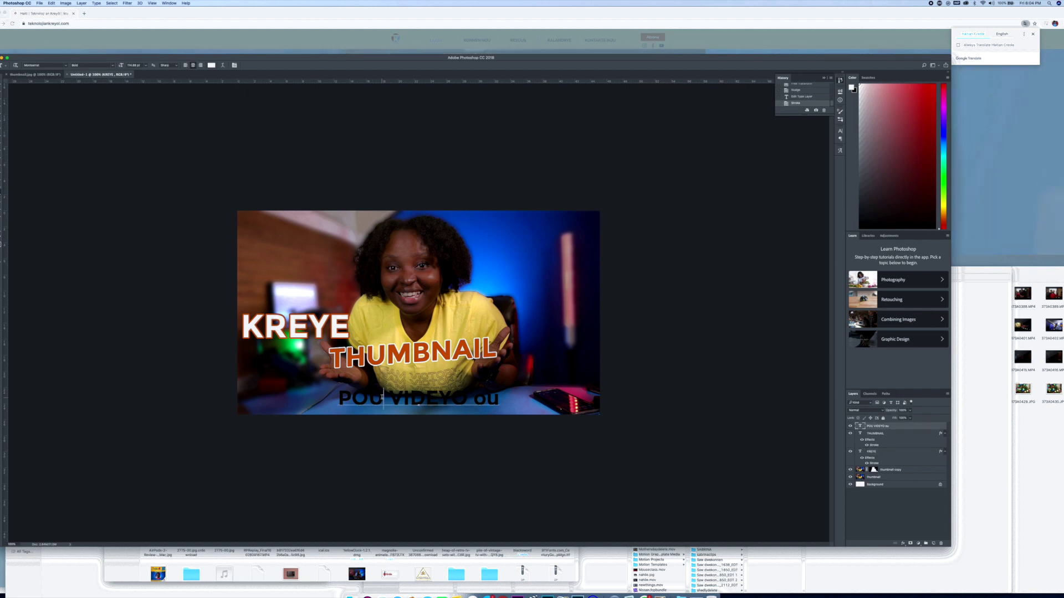
Edit the bottom text line to read "pou VIDEYO ou" and commit it
click(382, 397)
click(256, 65)
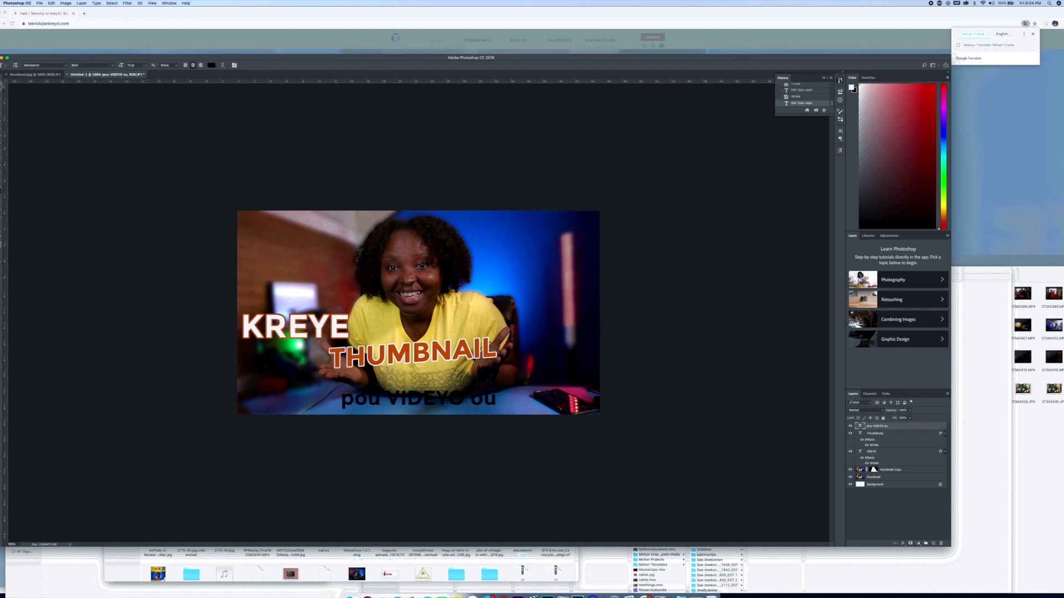
key(v)
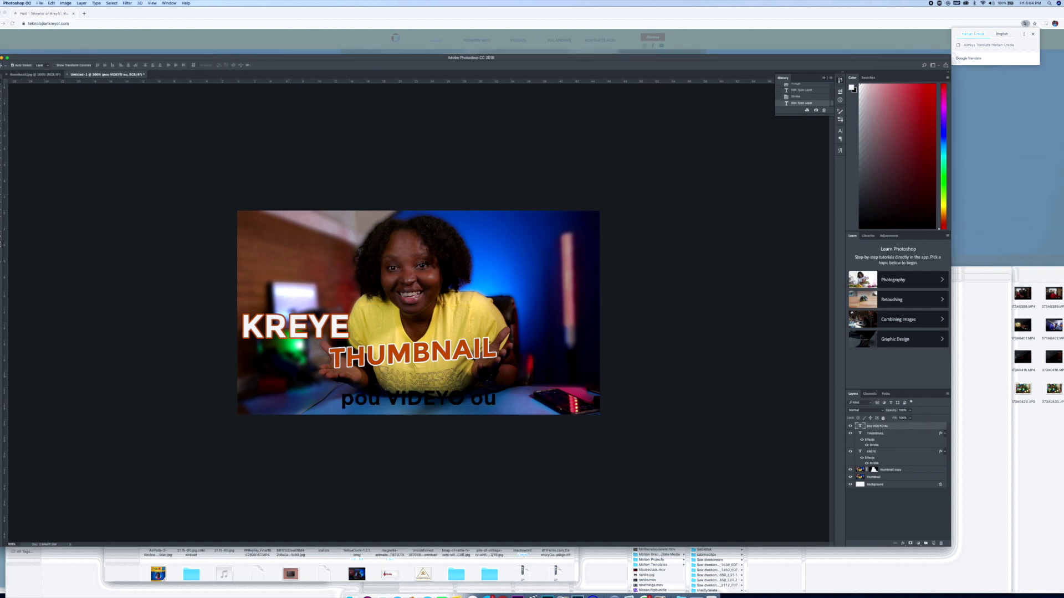
Change the "pou VIDEYO ou" text to white and move it up directly beneath THUMBNAIL
click(211, 65)
click(343, 89)
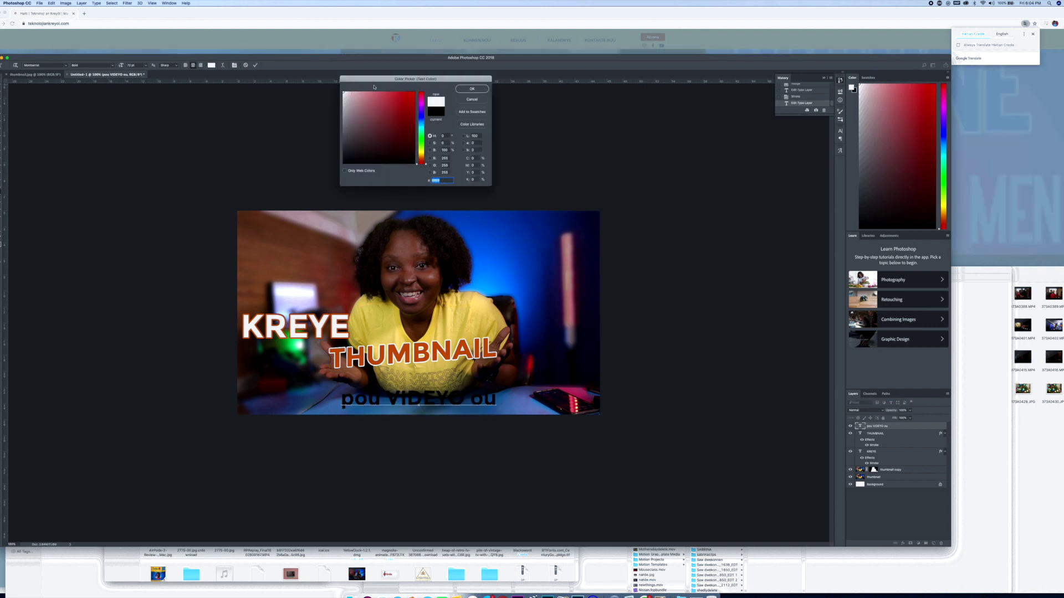
key(Return)
click(255, 66)
drag(389, 399, 397, 377)
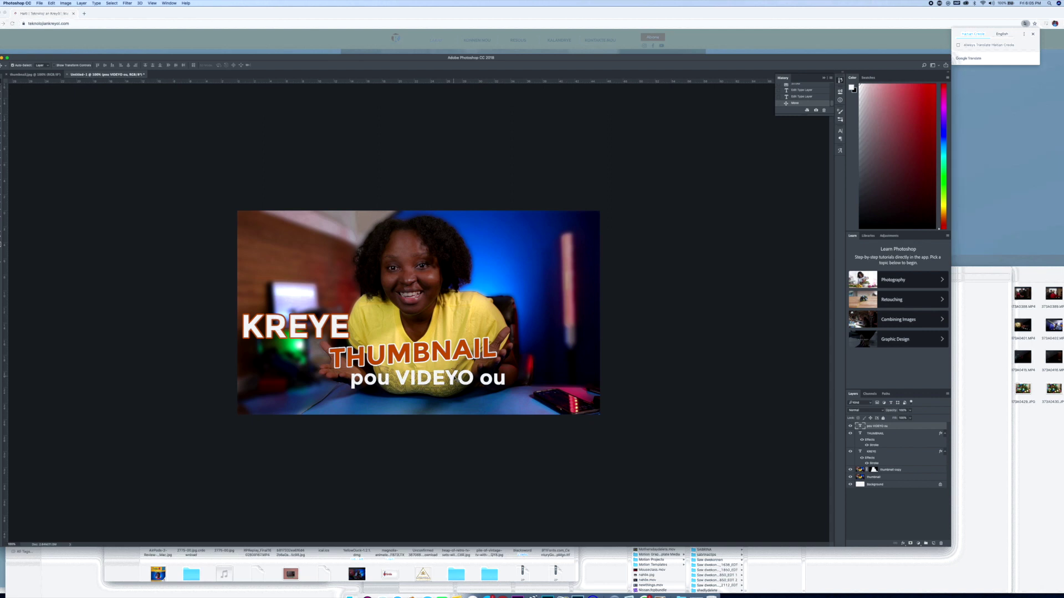
Paste the orange stroke layer style of the KREYE text onto the "pou VIDEYO ou" layer
right_click(881, 435)
click(881, 433)
right_click(881, 433)
click(901, 523)
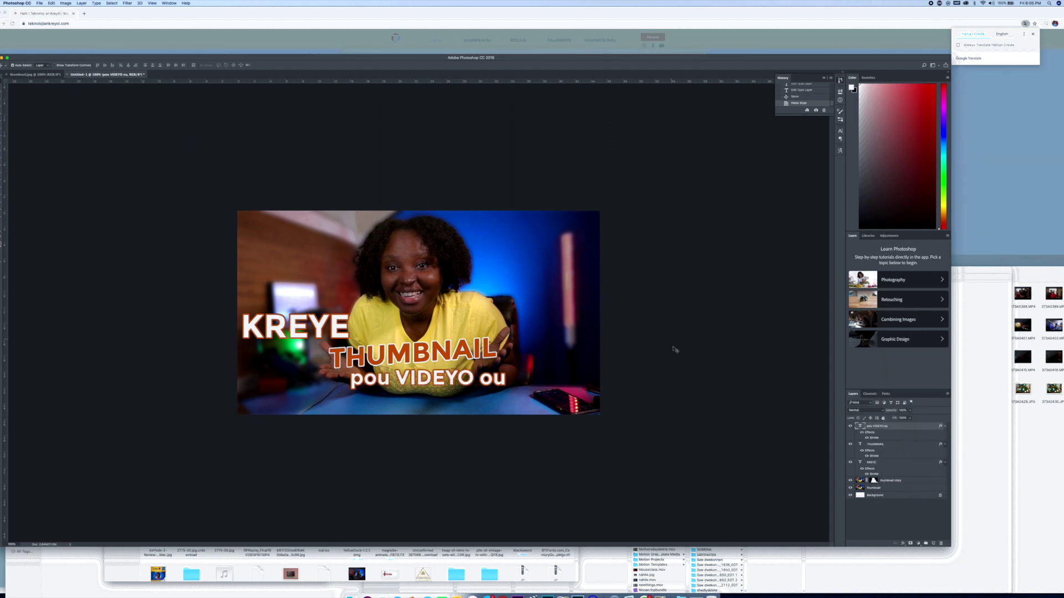
Reduce the size of the orange stroke on the "pou VIDEYO ou" layer
double_click(885, 429)
click(261, 92)
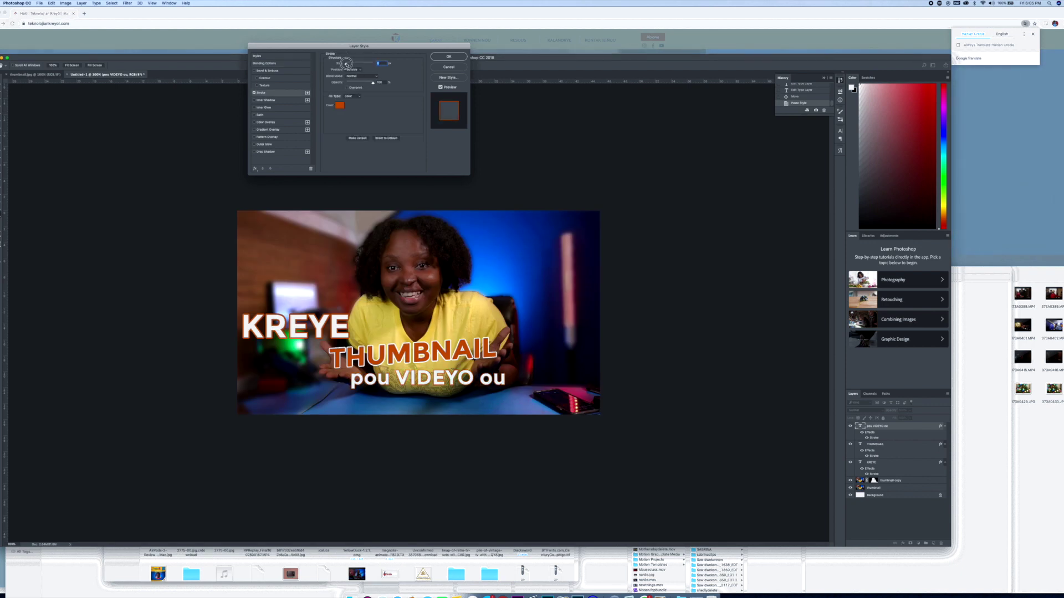
click(444, 57)
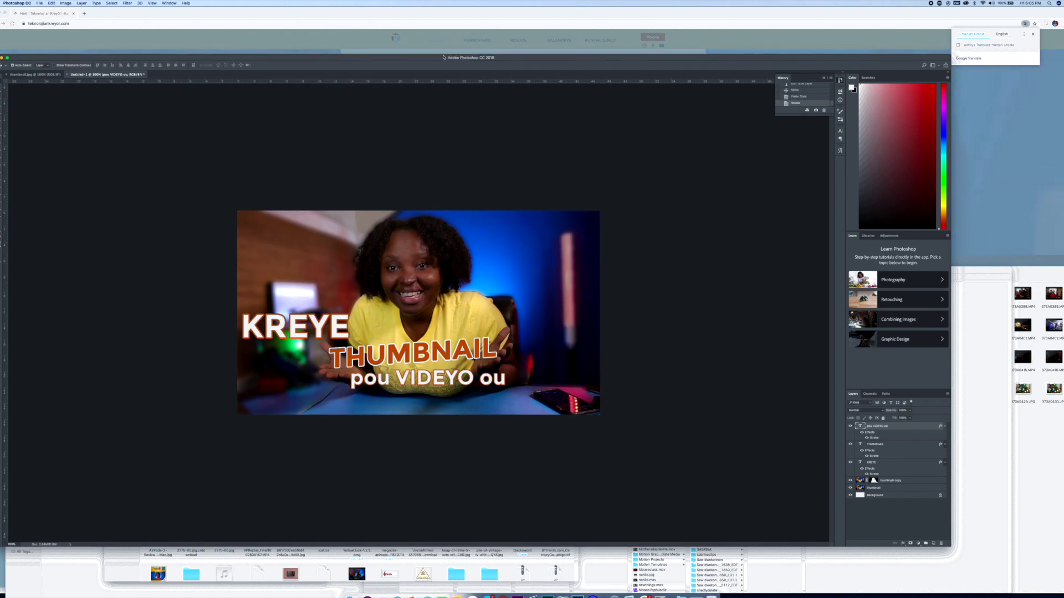
Enlarge the word VIDEYO within its line and shift the whole line slightly down and to the left
double_click(434, 378)
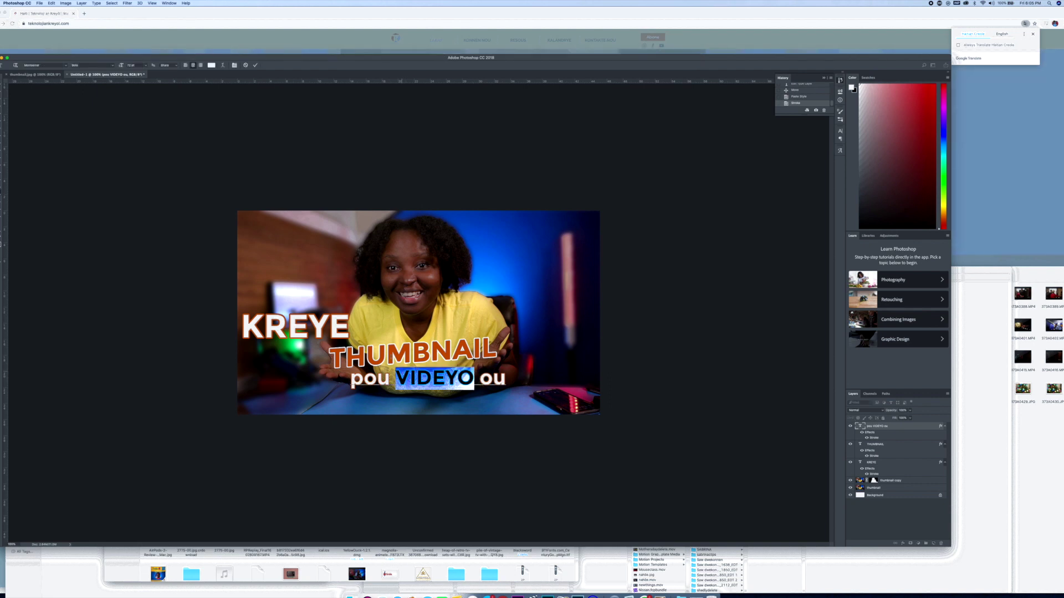
drag(119, 65, 130, 54)
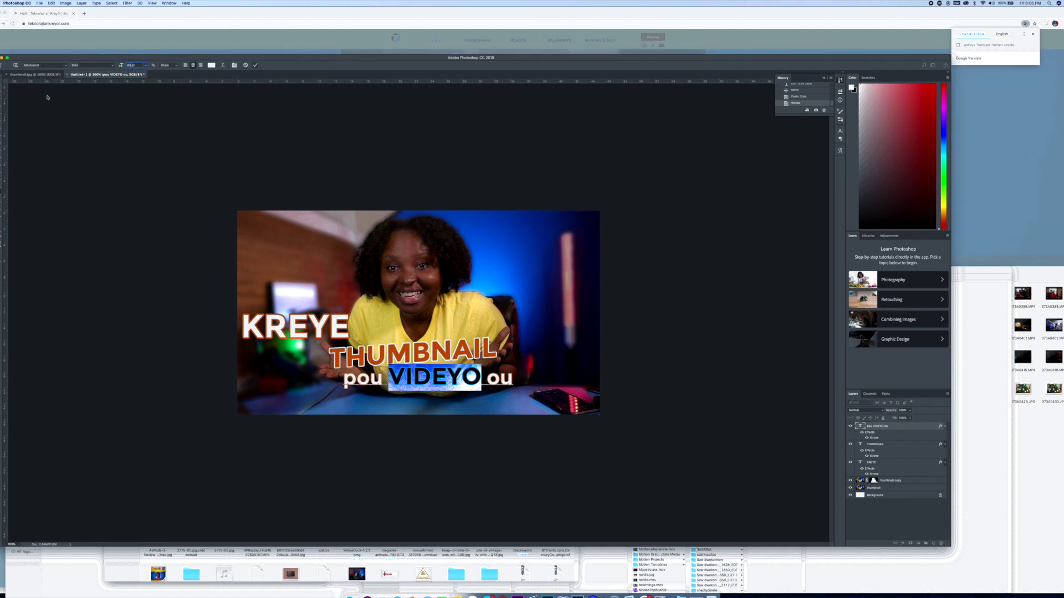
click(47, 98)
key(v)
drag(396, 382, 386, 388)
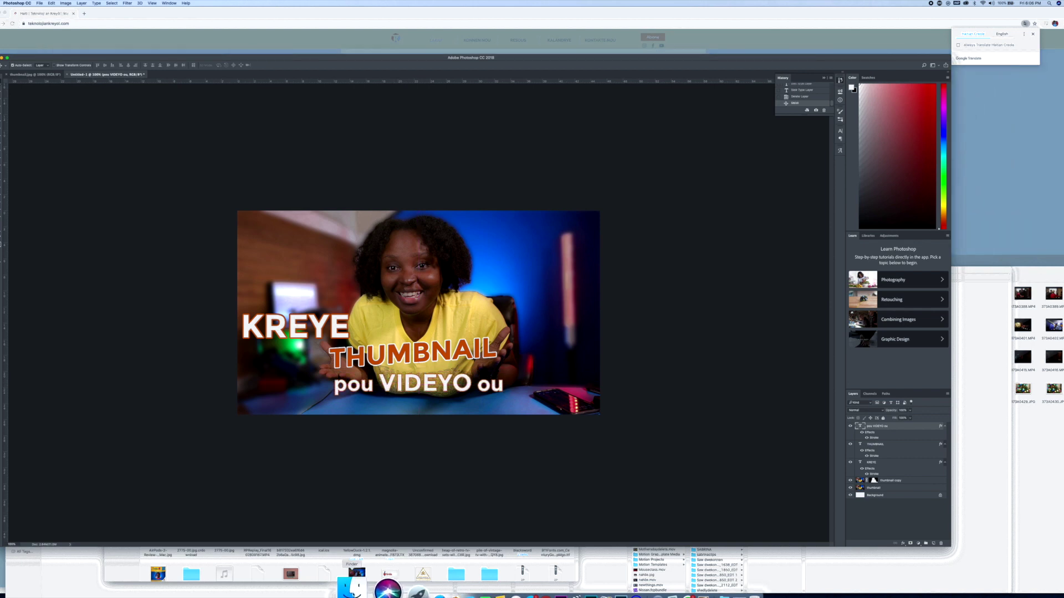
Place the social media icons image from the TK Tekno folder, small and centred below the "pou VIDEYO ou" text
click(351, 586)
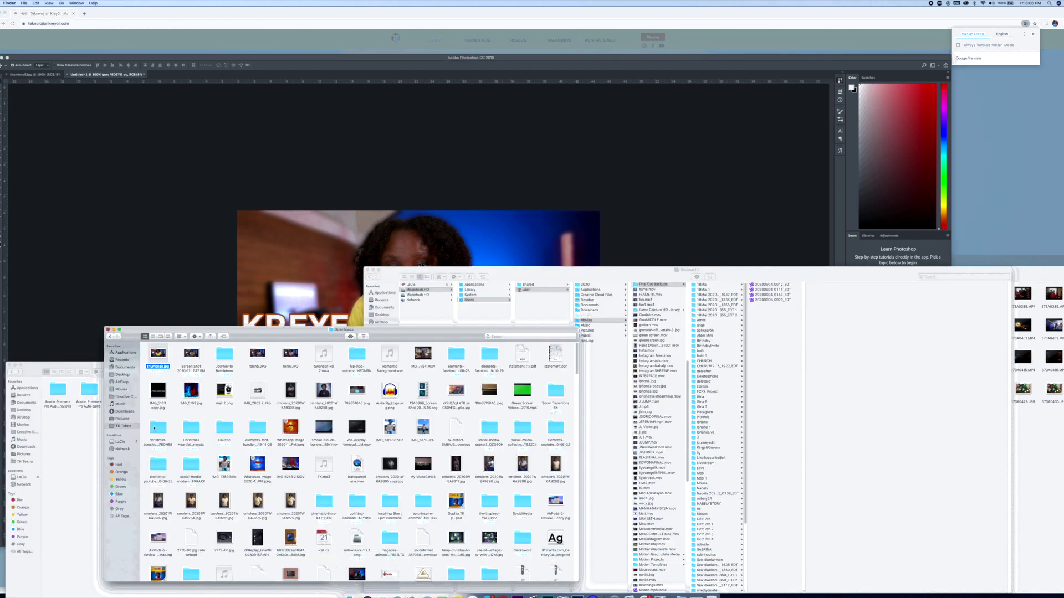
click(123, 426)
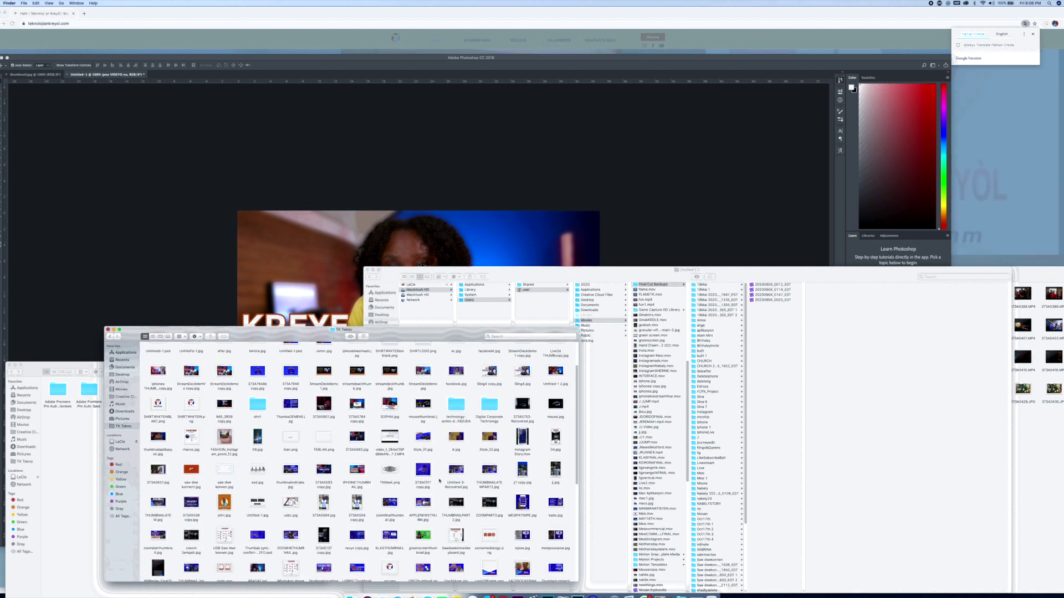
scroll(439, 481, down, 3)
drag(490, 466, 474, 398)
drag(608, 297, 421, 395)
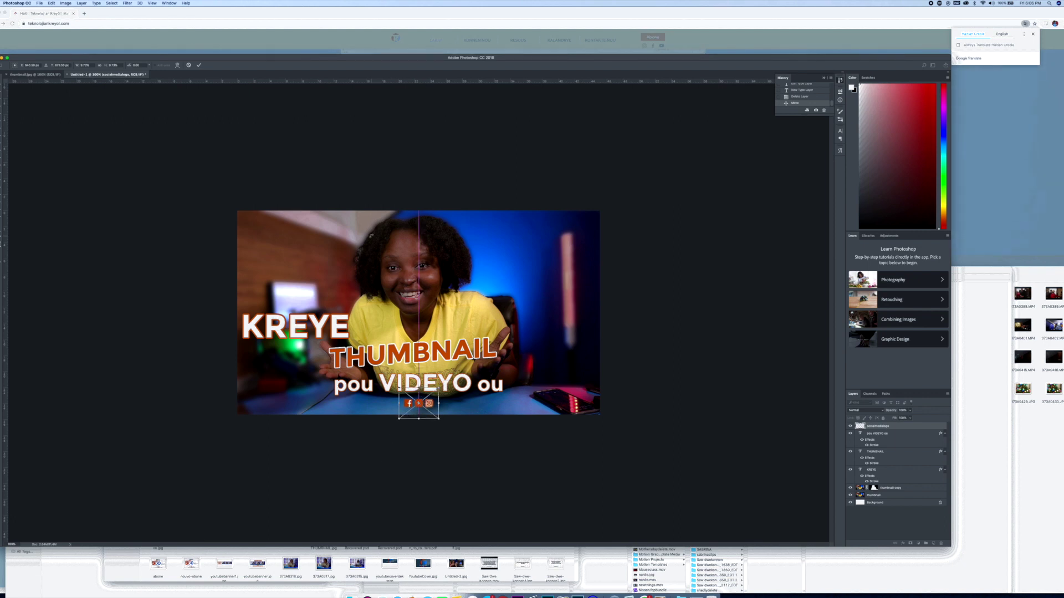
key(Return)
Place the transparent Teknoloji an Kreyòl logo from the TK Tekno folder, scaled down in the upper right of the image
click(350, 596)
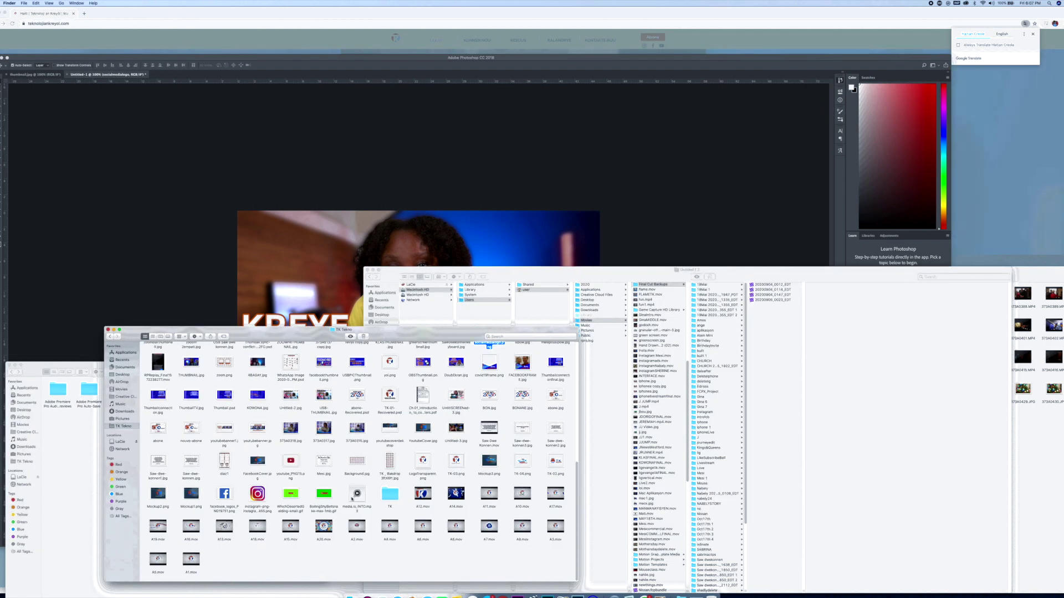
scroll(352, 498, up, 2)
drag(423, 502, 500, 248)
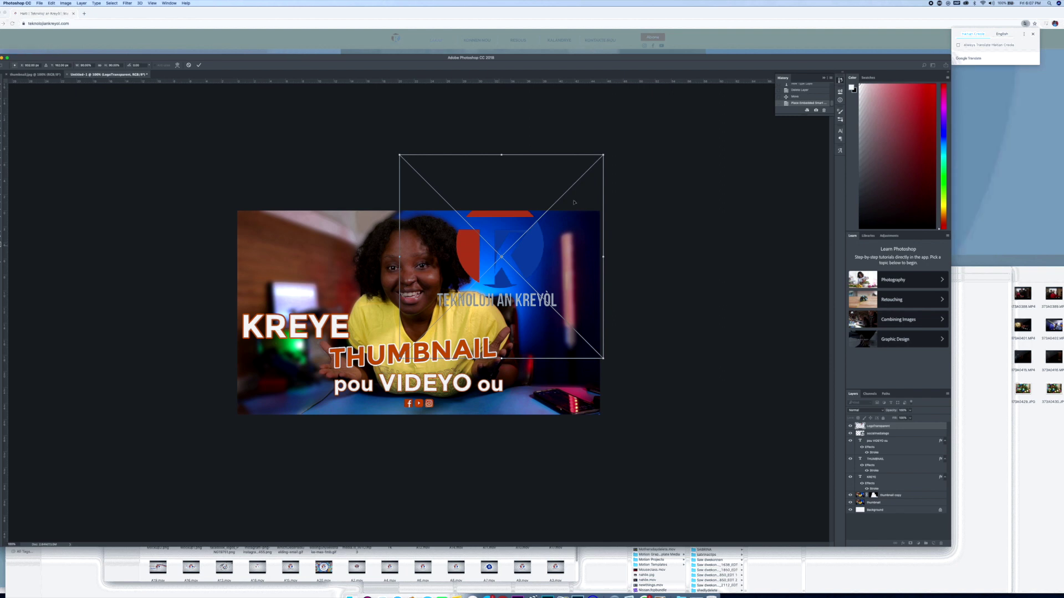
drag(603, 156, 577, 209)
drag(535, 250, 529, 230)
click(198, 64)
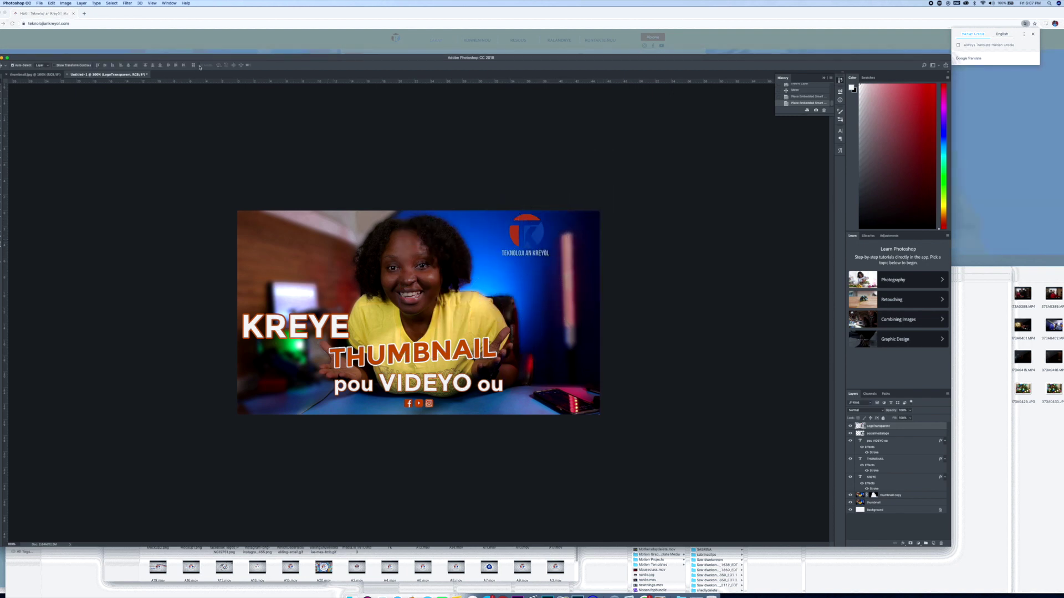
Turn the logo white using Hue/Saturation with Colorize and maximum lightness, and lower its layer opacity to a faint watermark
click(66, 2)
mouse_move(81, 19)
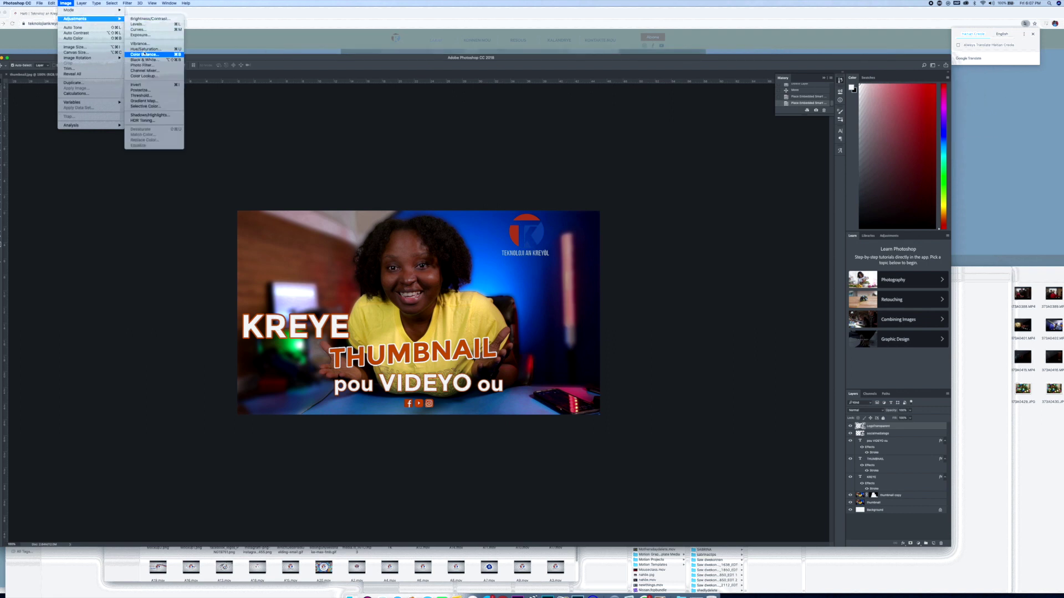
click(145, 49)
drag(527, 241, 519, 295)
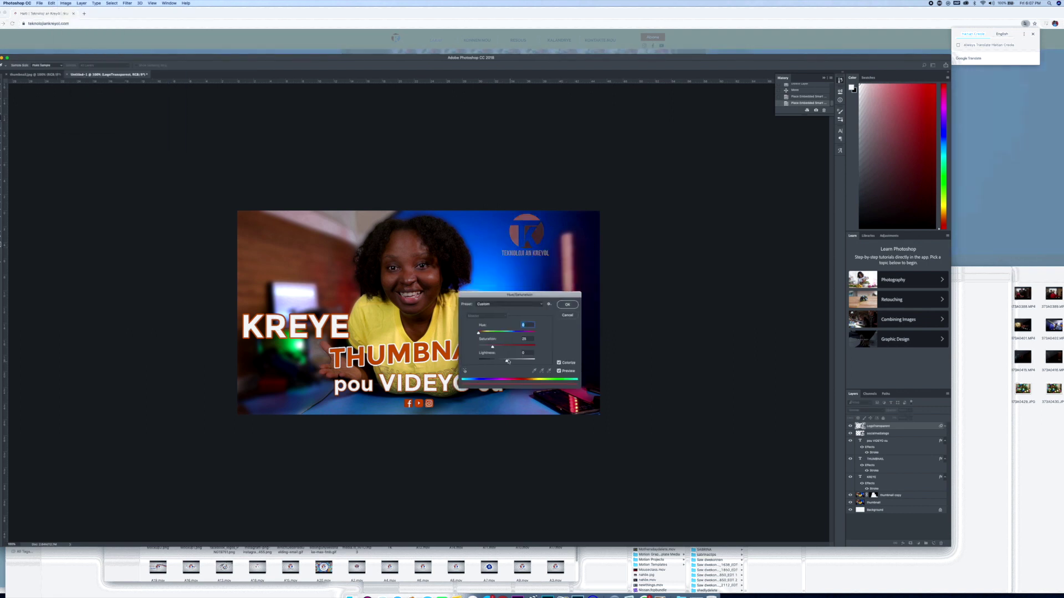
drag(508, 361, 543, 363)
key(Return)
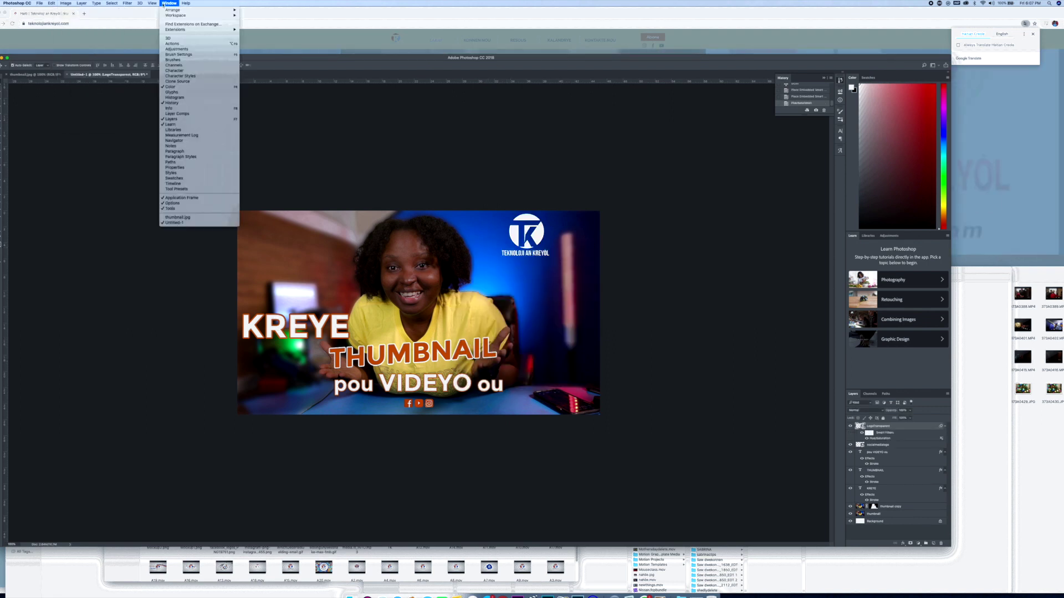
drag(890, 418, 887, 419)
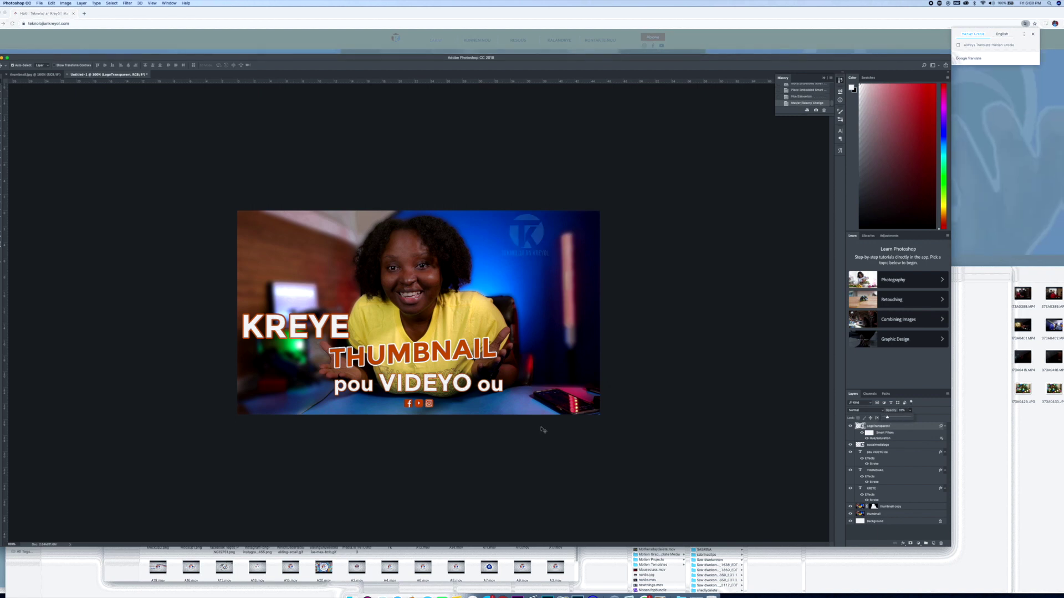
Save the thumbnail as a JPEG named videothumbnail in the TK Tekno folder, at Maximum quality
click(52, 3)
mouse_move(132, 9)
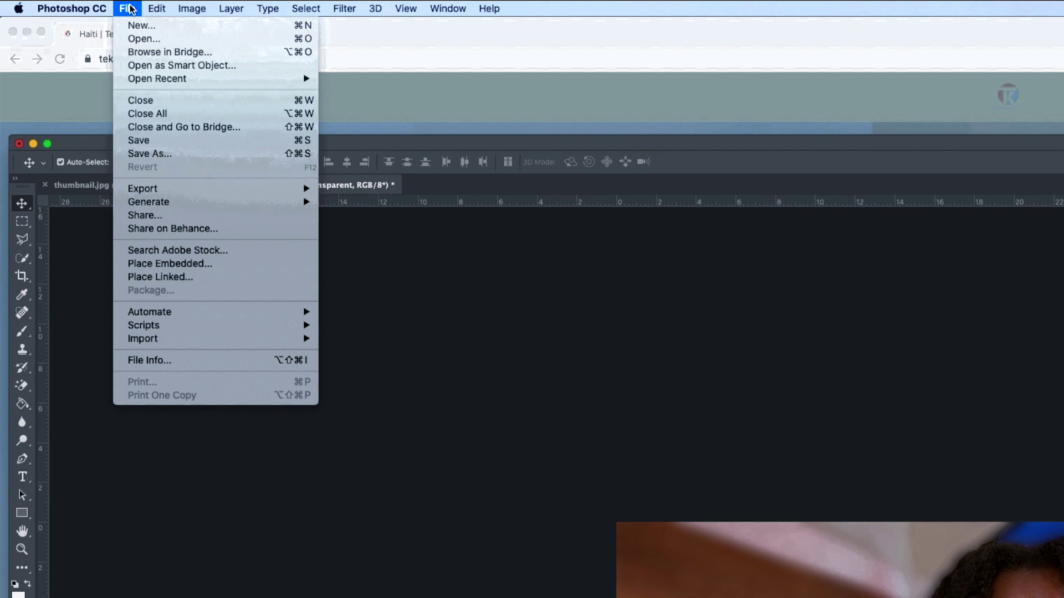
click(159, 157)
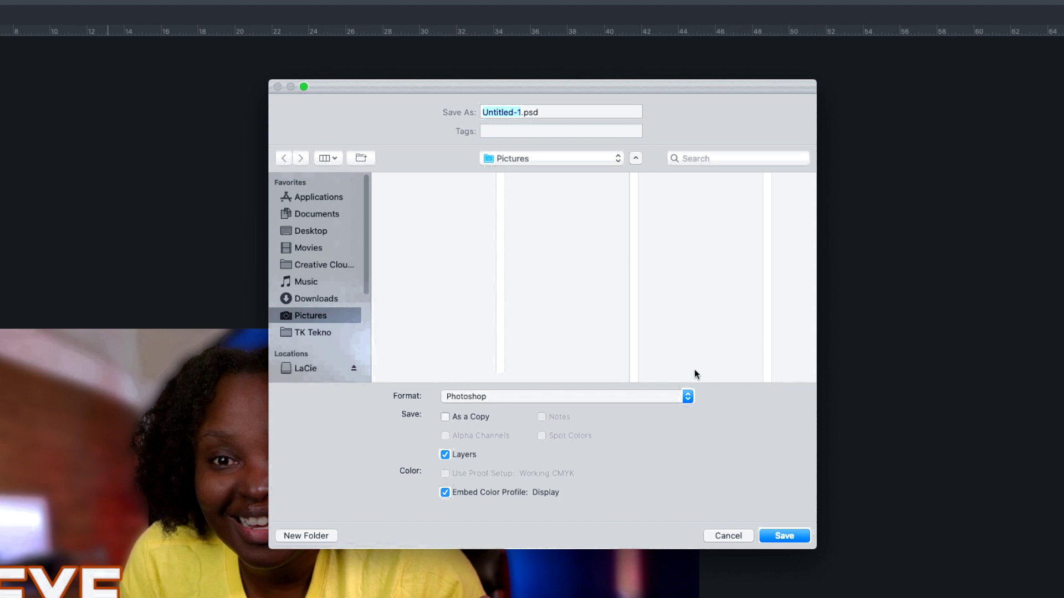
click(659, 396)
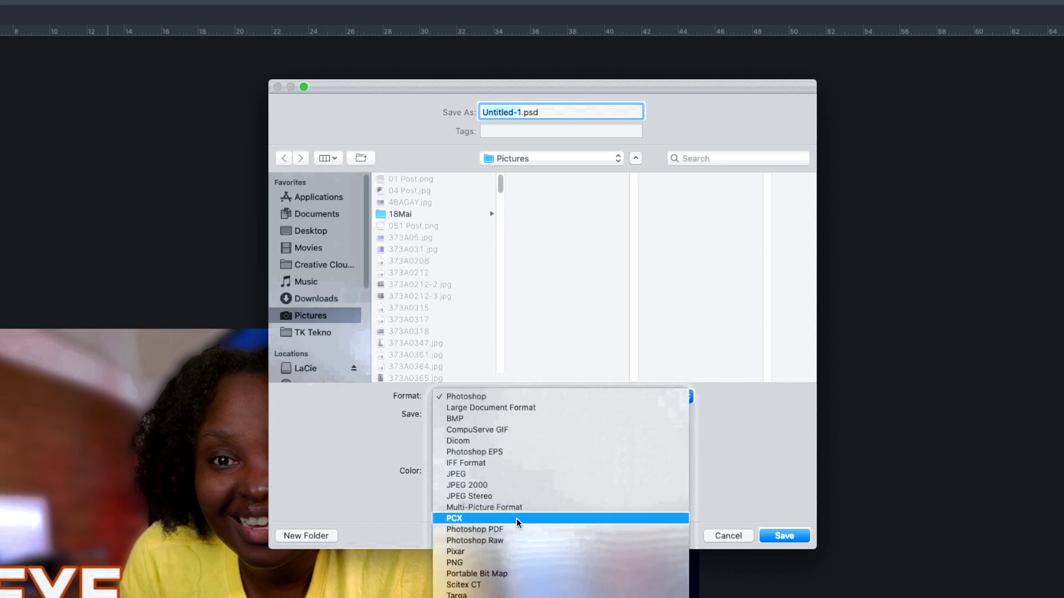
click(508, 474)
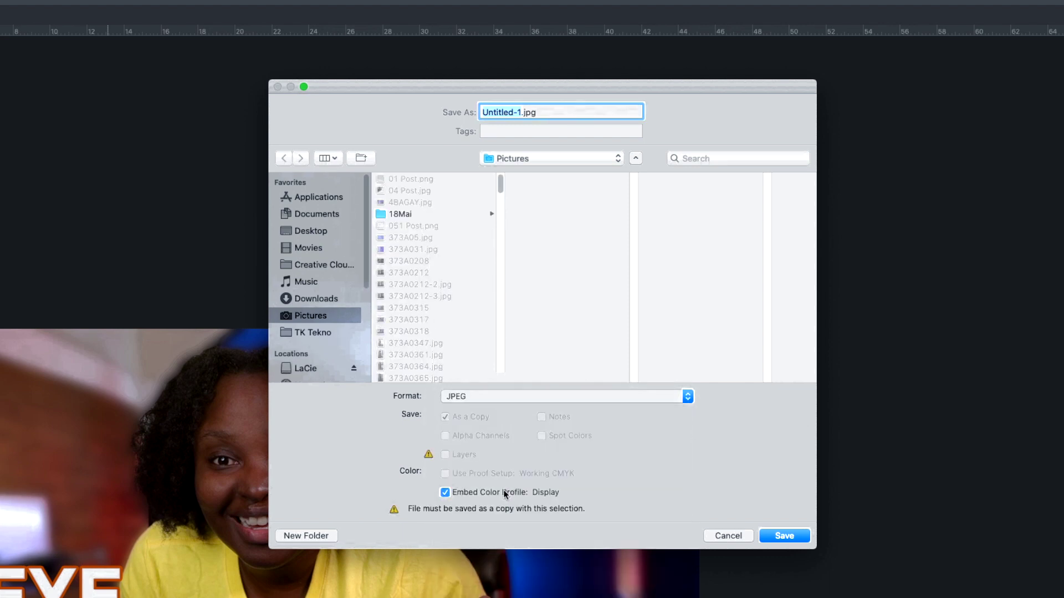
click(330, 333)
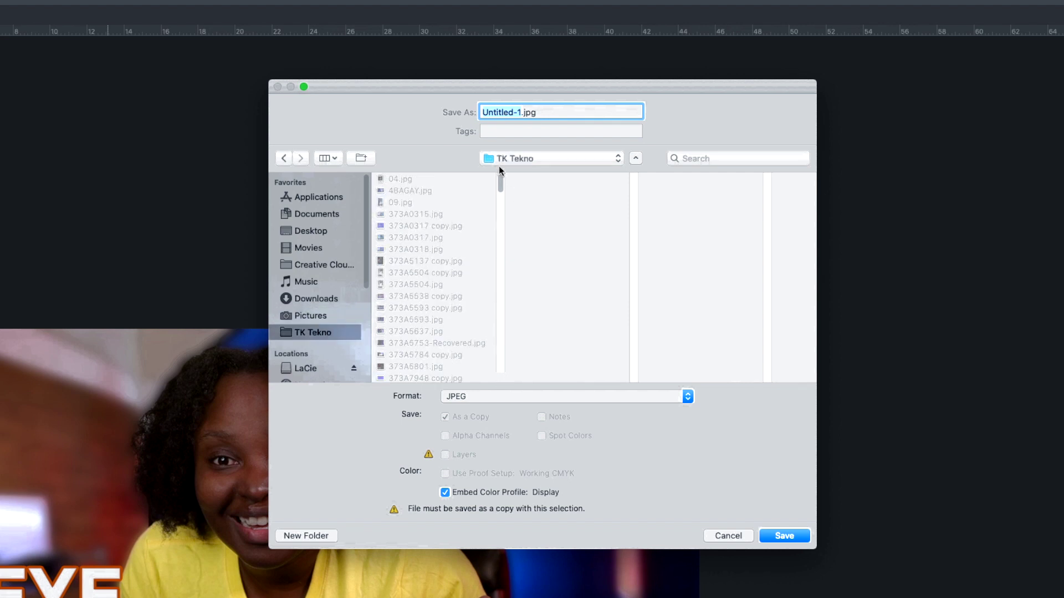
text(videothumbnail)
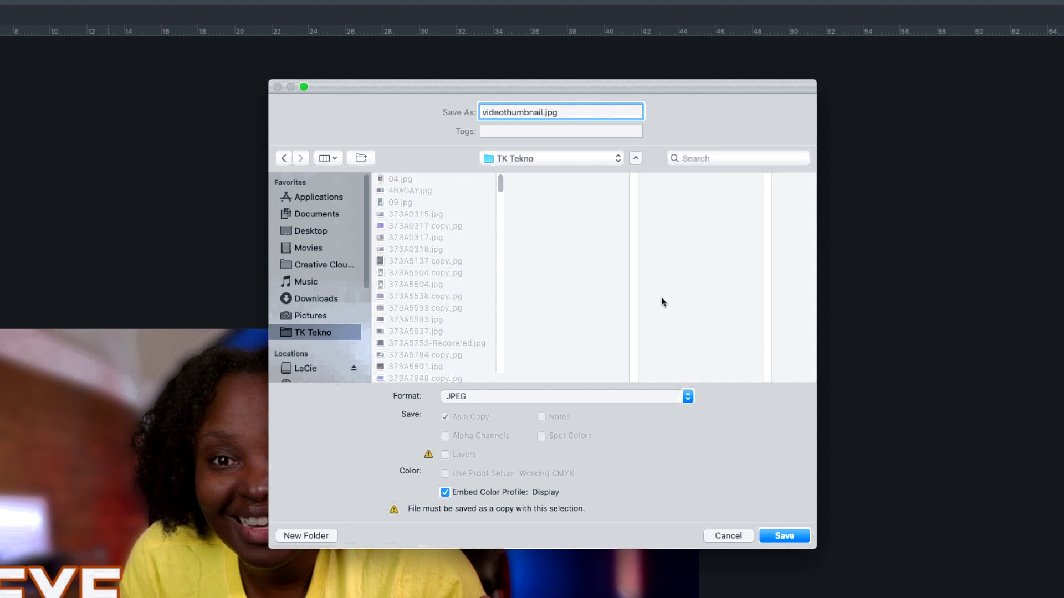
click(784, 536)
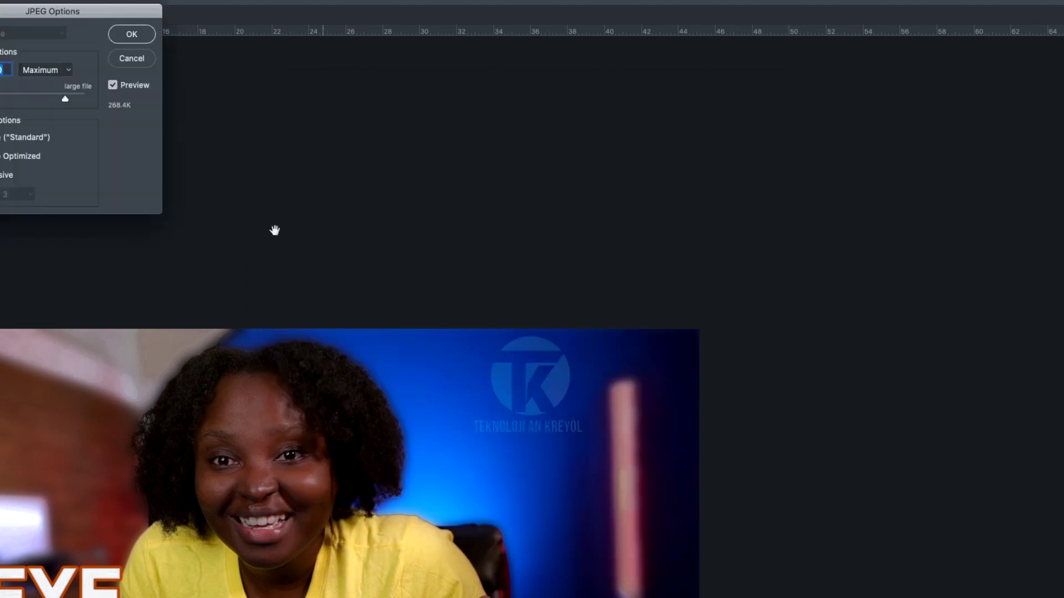
click(131, 35)
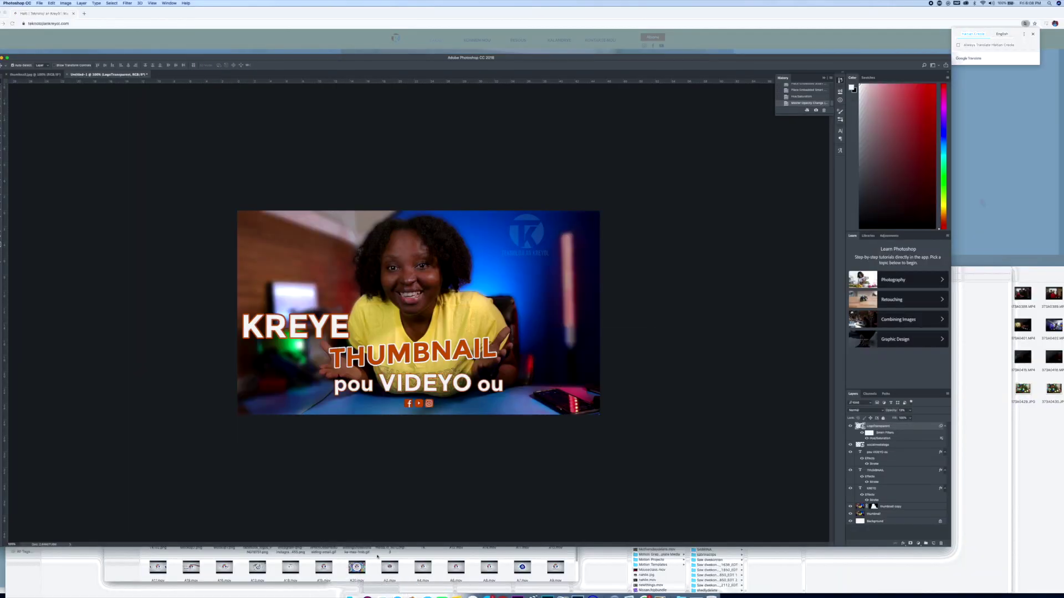
Switch to Finder and preview the exported videothumbnail.jpg in the TK Tekno folder
click(377, 556)
scroll(420, 534, up, 3)
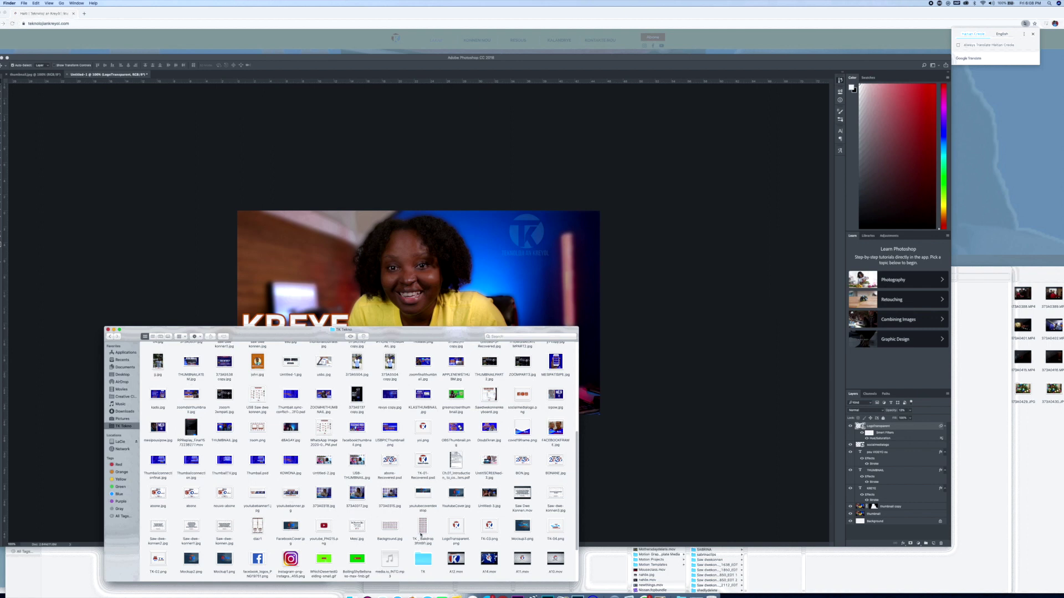
scroll(420, 534, up, 5)
click(158, 353)
click(350, 337)
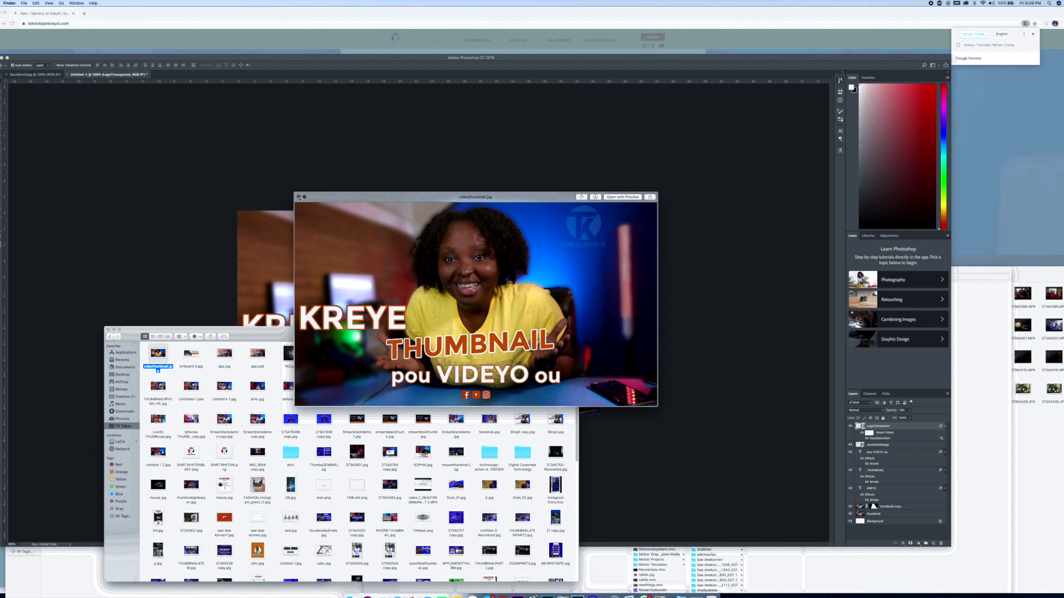
click(298, 197)
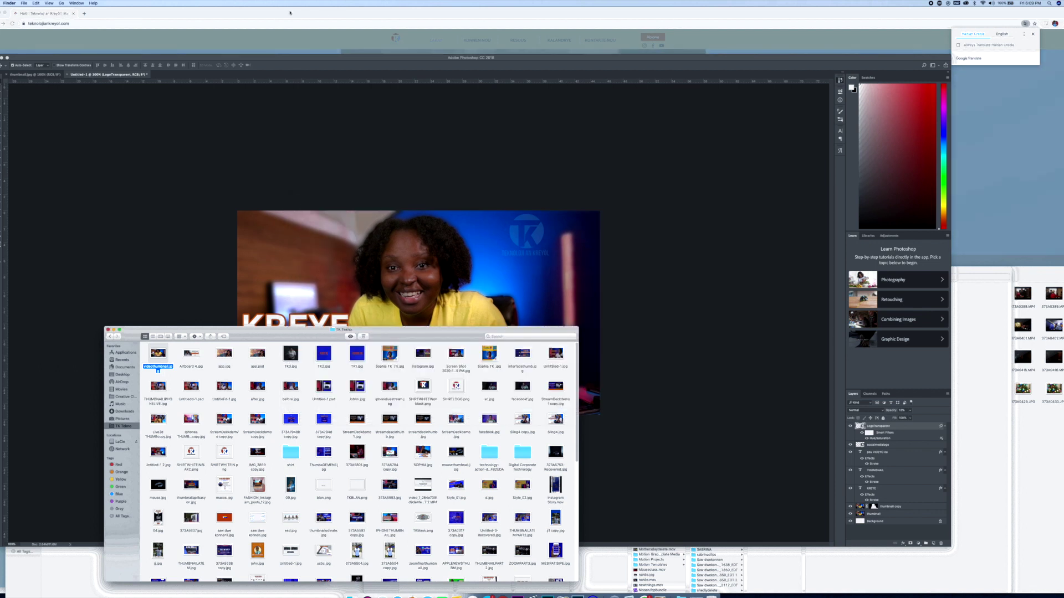
Switch to Chrome and open youtube.com in a new tab
click(289, 12)
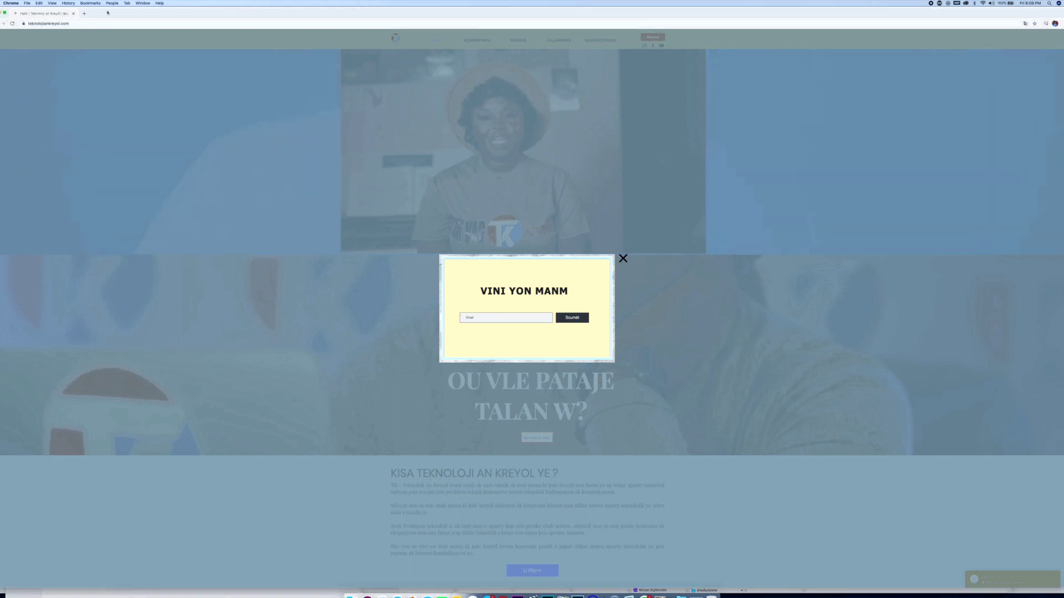
click(84, 14)
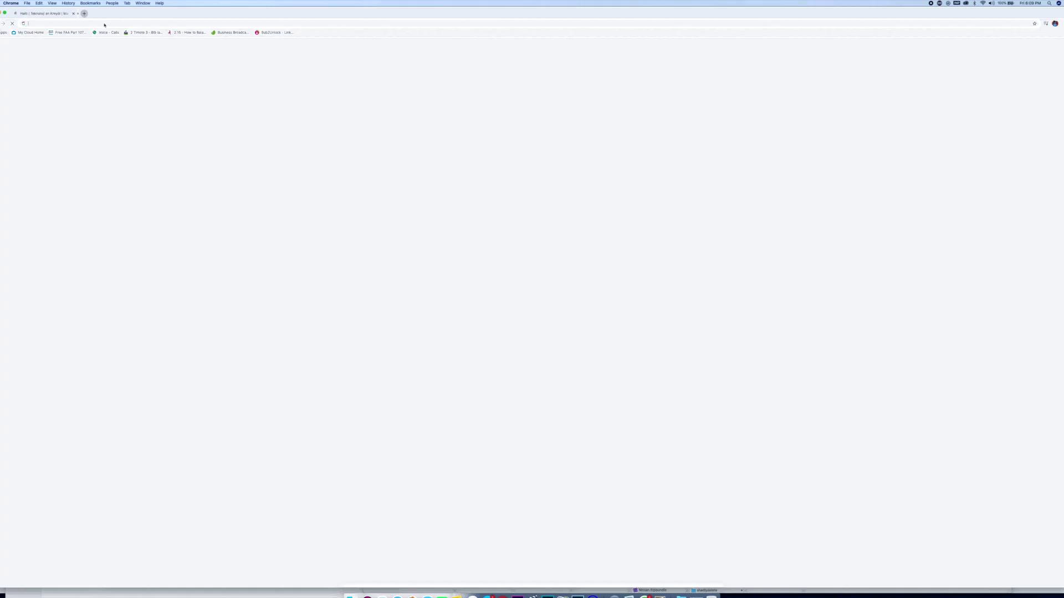
text(youtube.com)
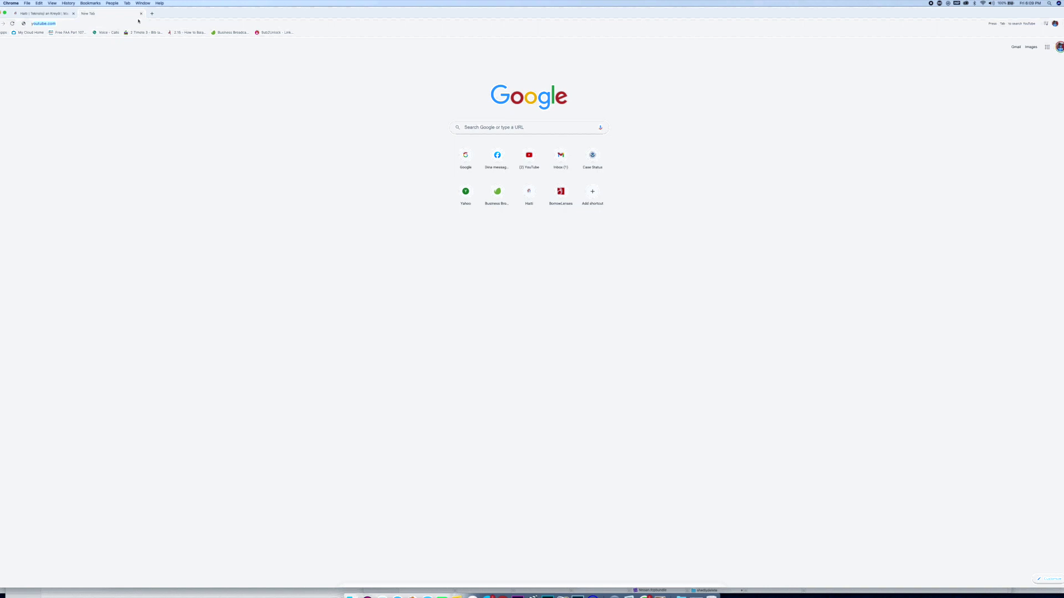
key(Return)
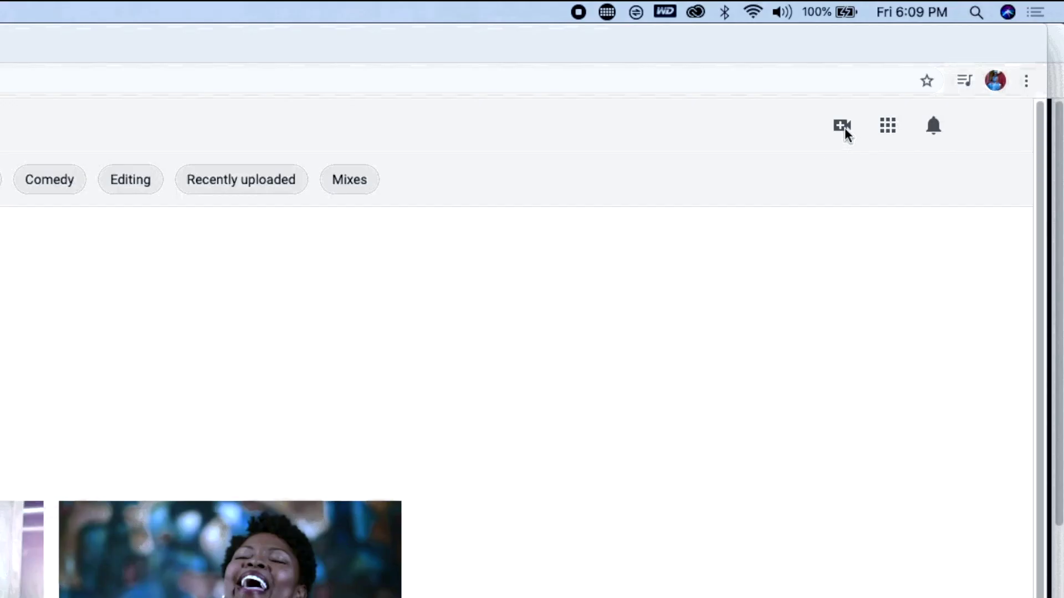
Upload the video lol.mov from the Movies folder to the YouTube channel
click(845, 129)
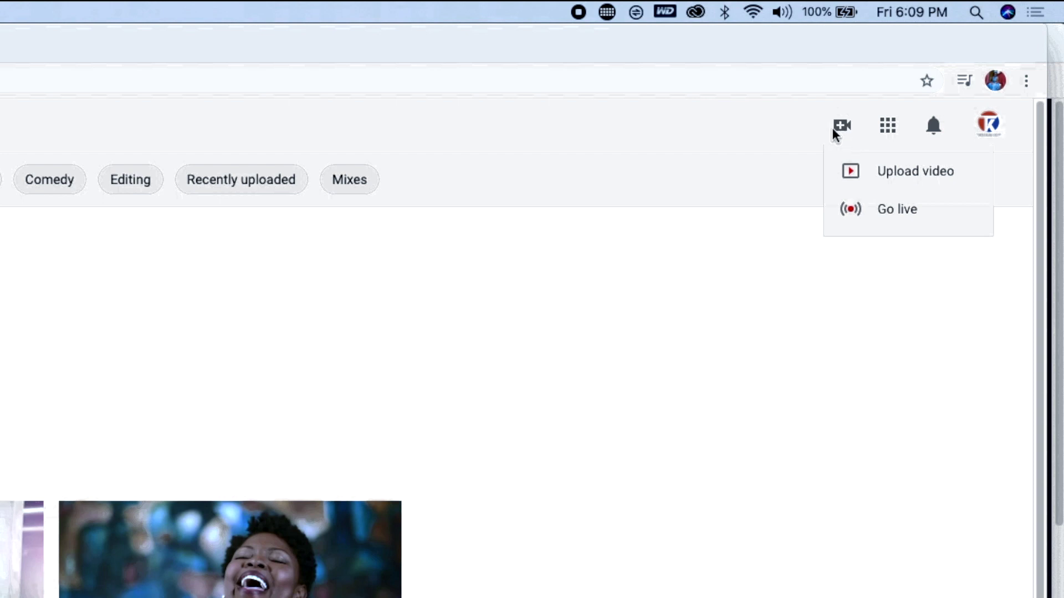
click(889, 176)
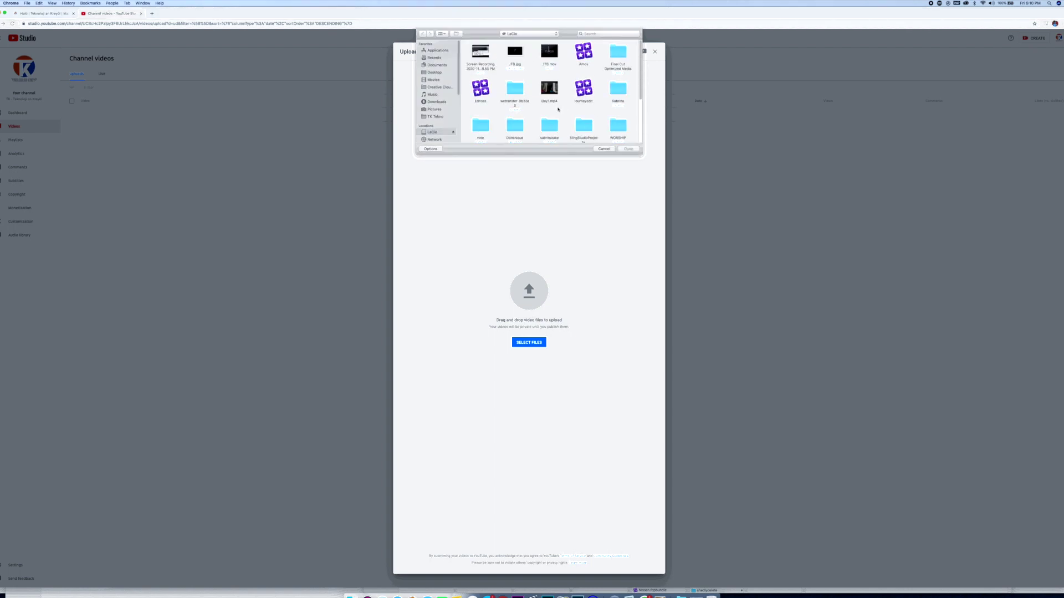
click(434, 80)
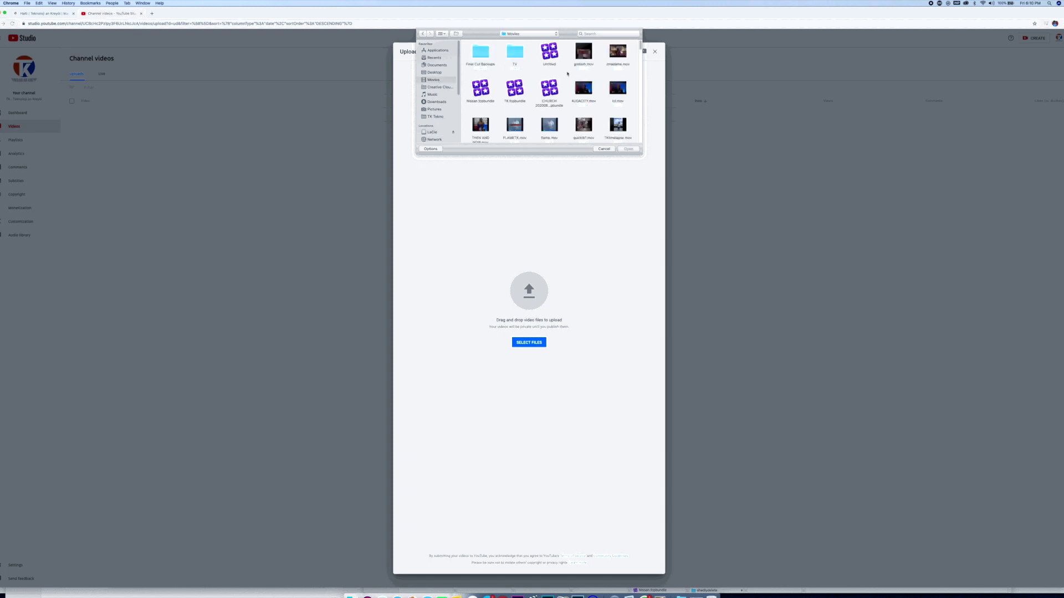
click(618, 89)
click(628, 149)
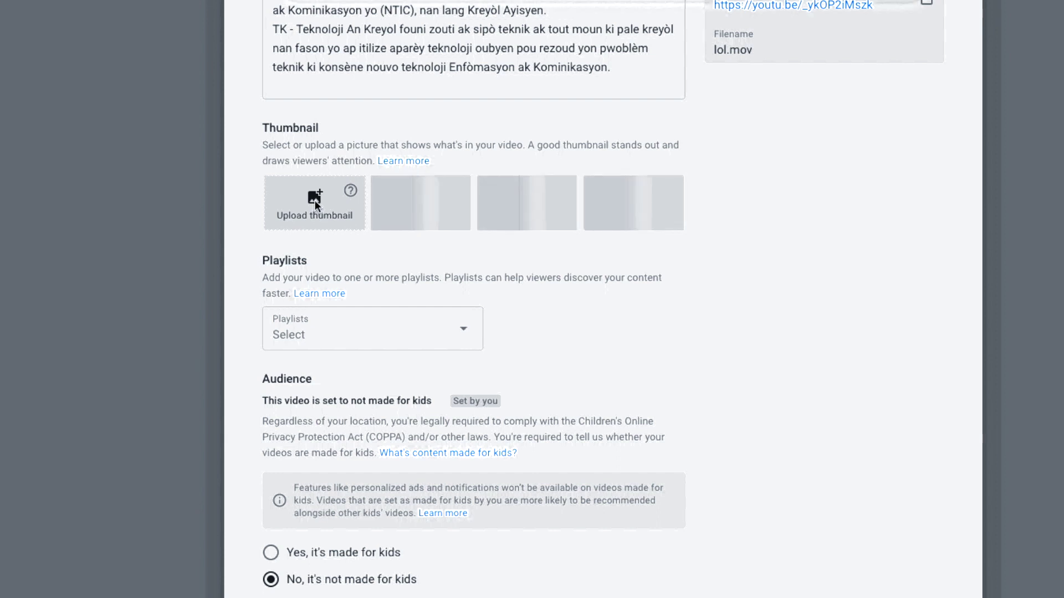
Upload videothumbnail.jpg from the TK Tekno folder as the video's custom thumbnail
click(314, 200)
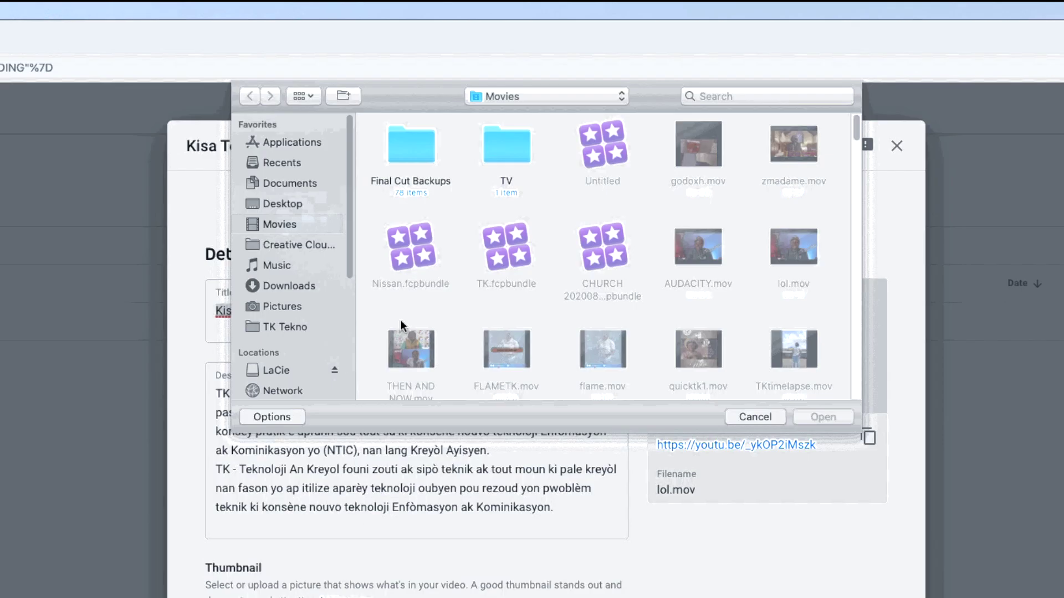
click(292, 326)
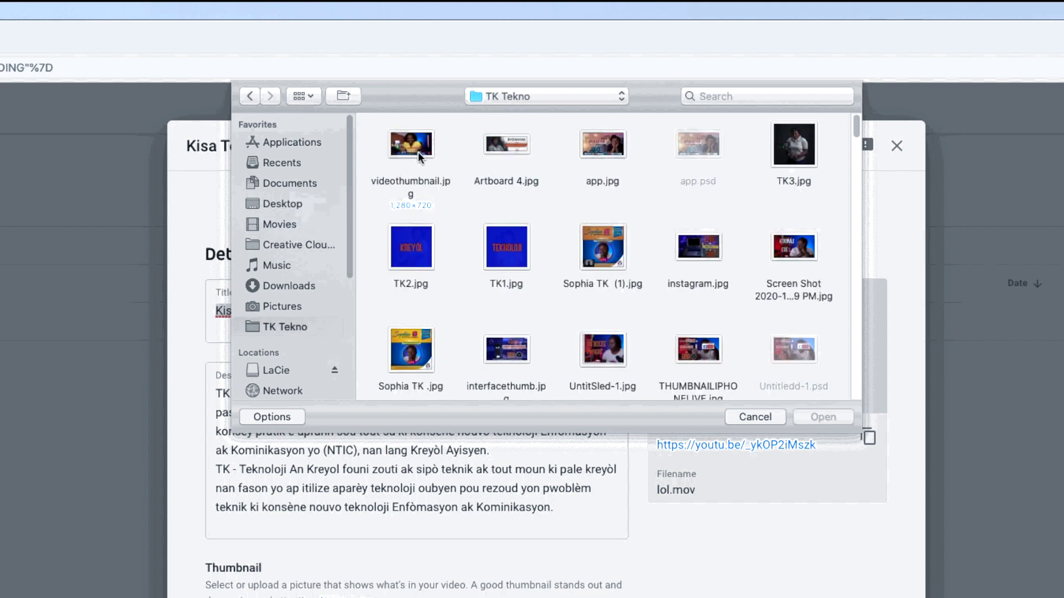
click(418, 152)
click(830, 421)
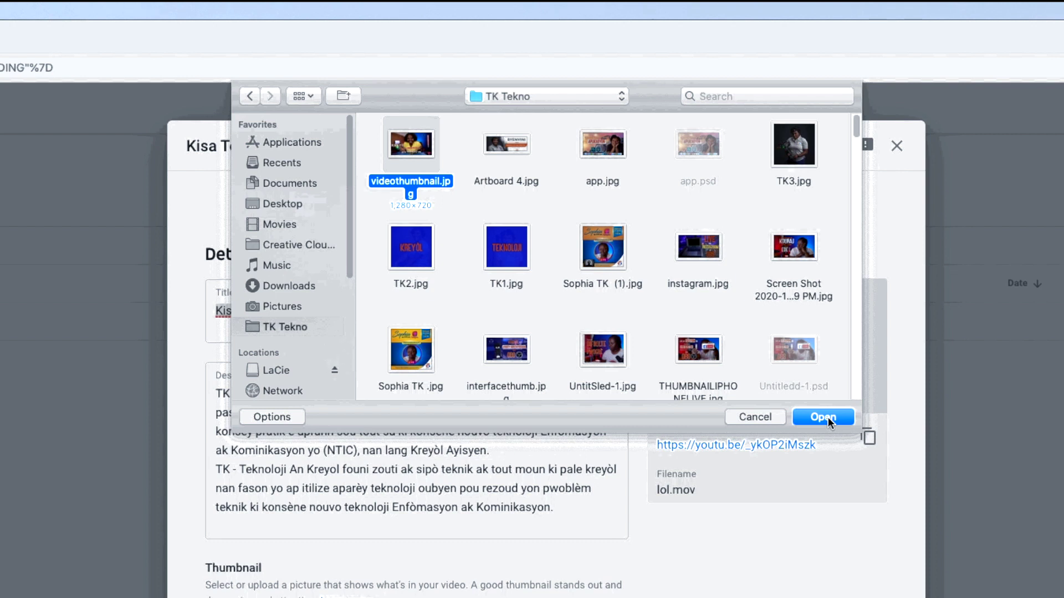
click(828, 418)
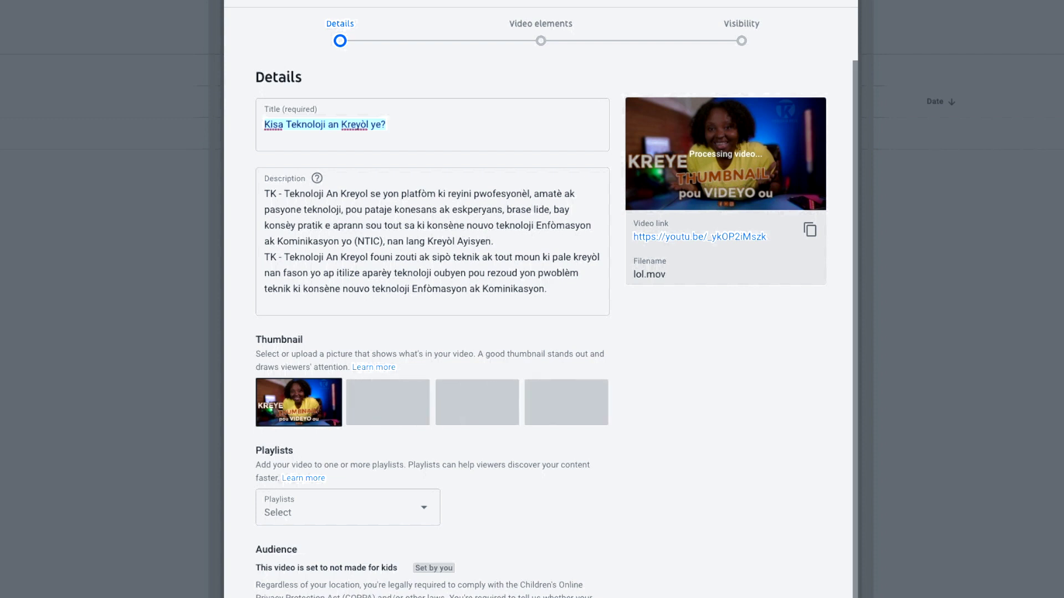
Review the remaining video details, skip adding video elements, and set the visibility to Private
scroll(540, 332, down, 3)
scroll(540, 332, up, 3)
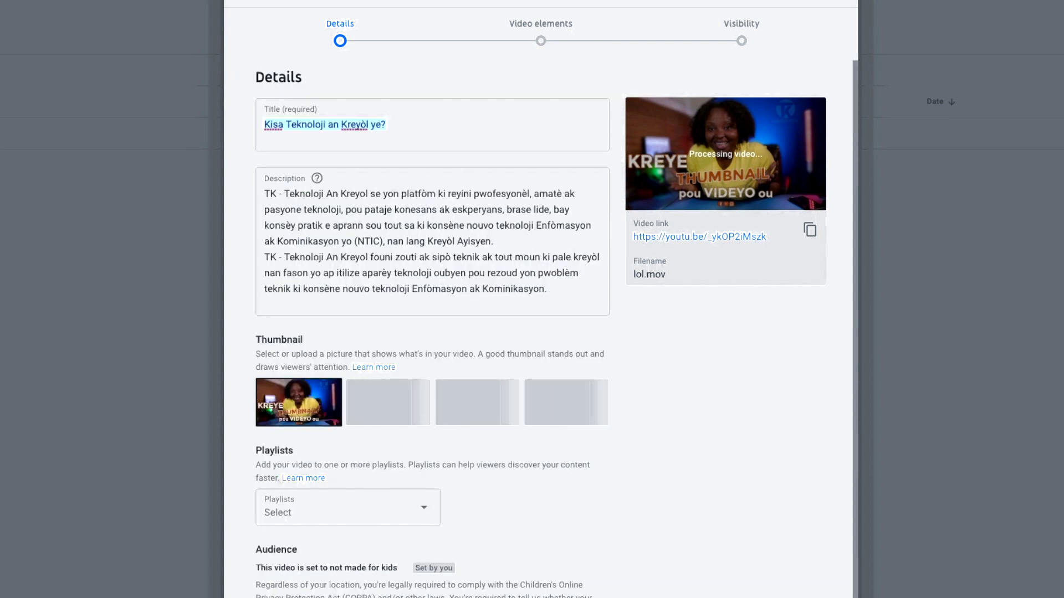
scroll(540, 332, down, 5)
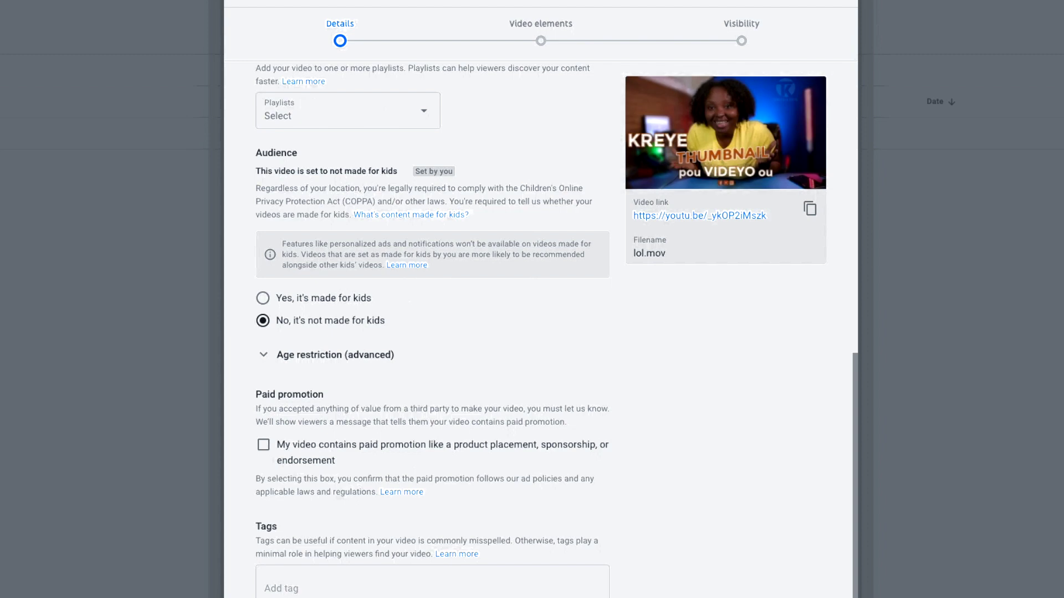
click(540, 30)
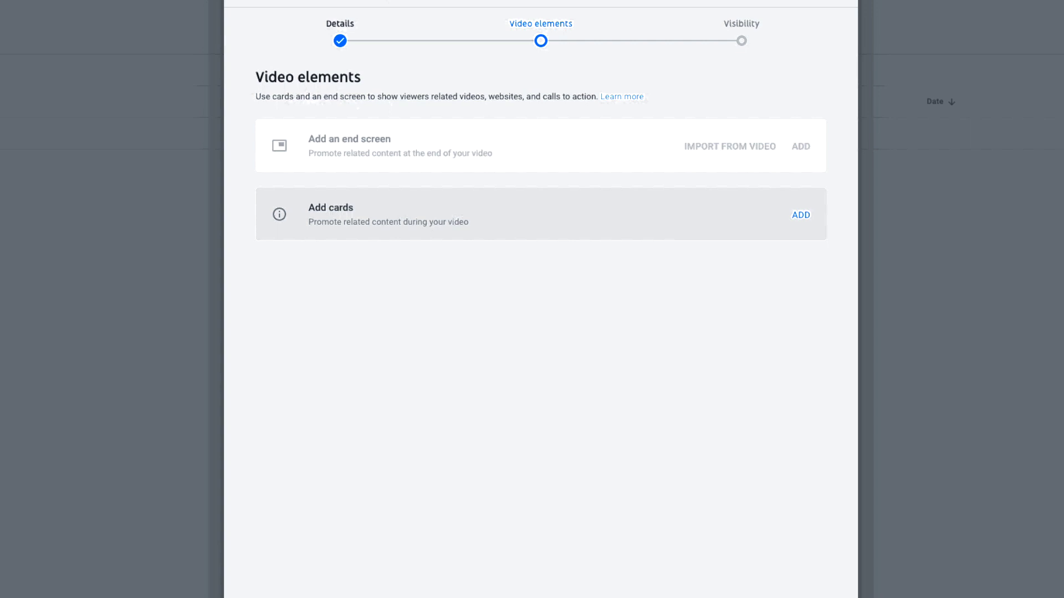
click(741, 31)
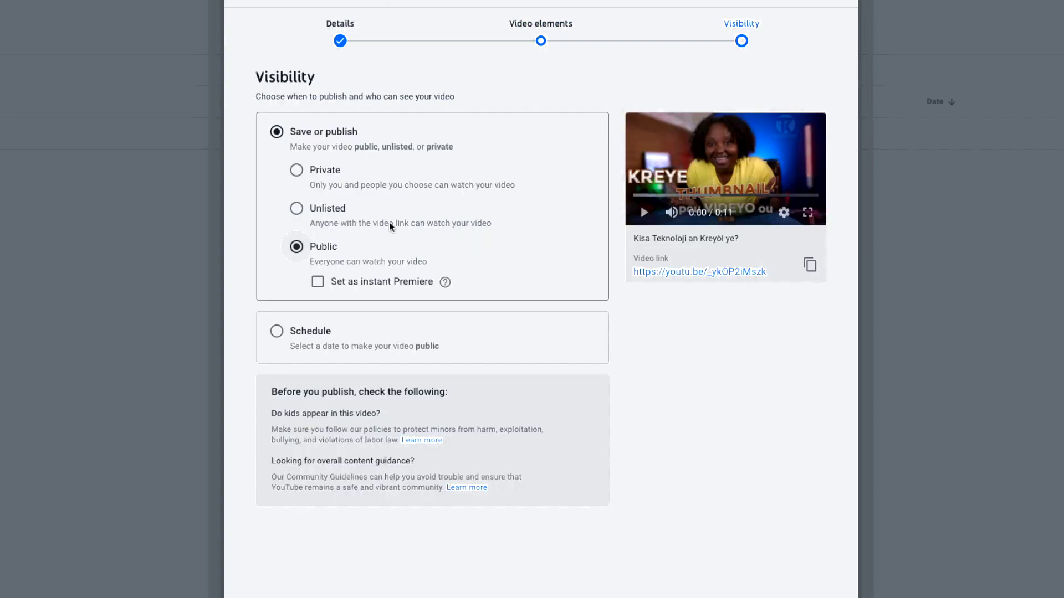
click(318, 173)
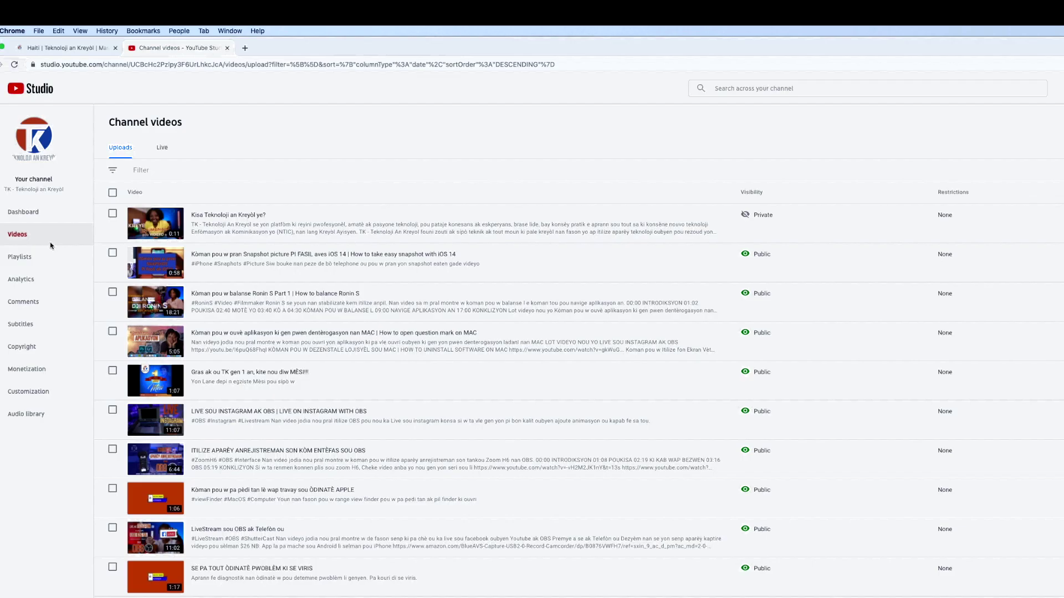
Open the details page of the private video "Kisa Teknoloji an Kreyòl ye?" from the channel videos
mouse_move(163, 230)
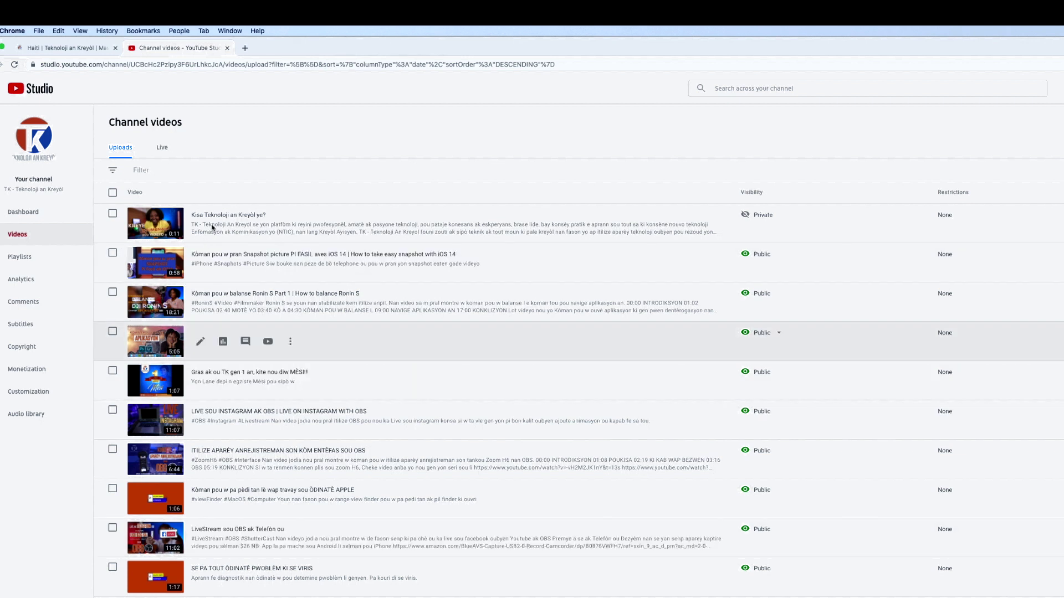
mouse_move(216, 215)
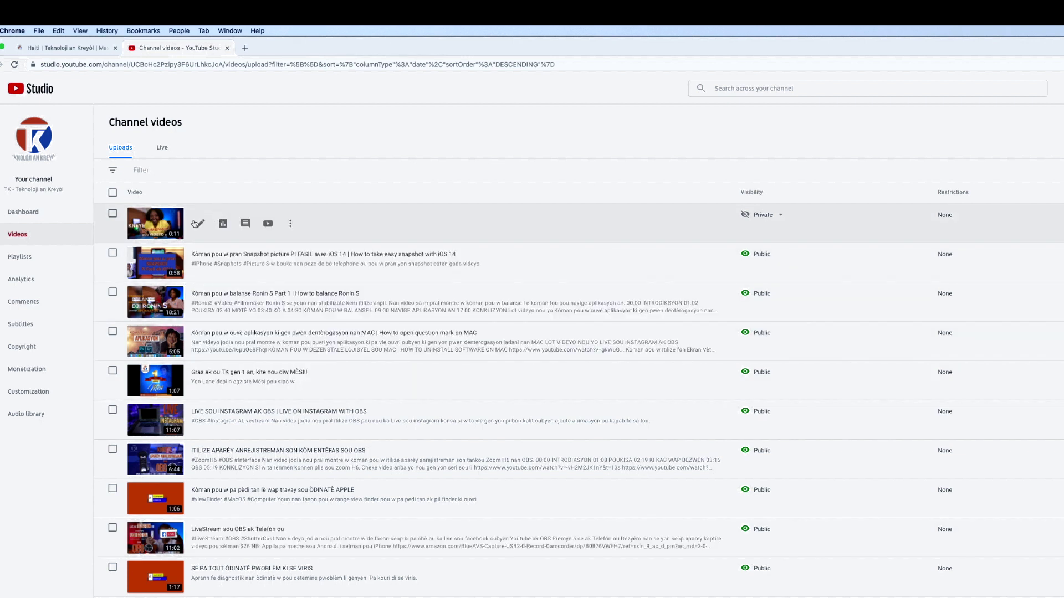
click(163, 225)
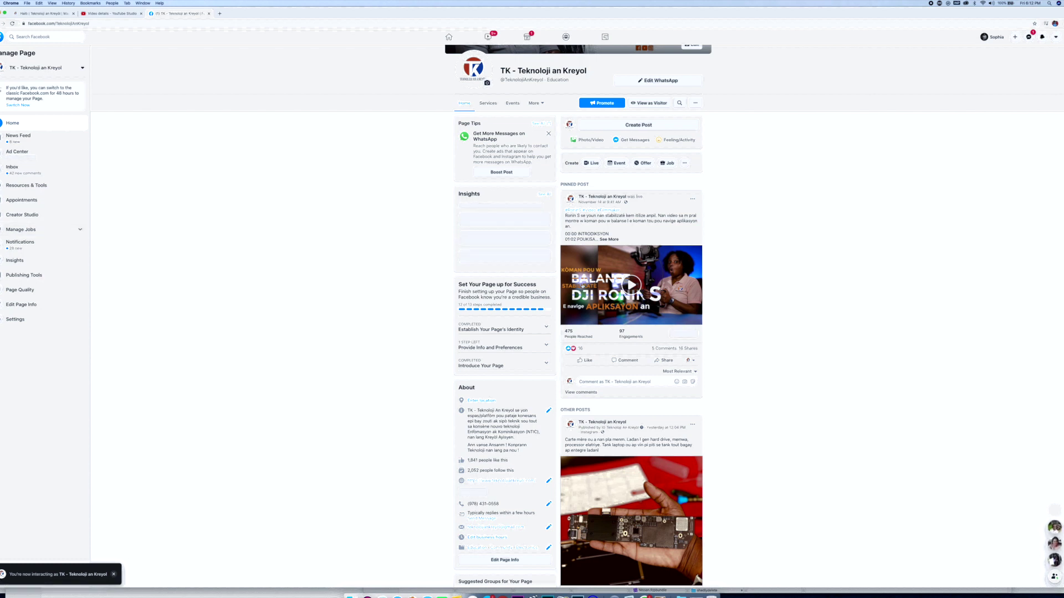
Open Creator Studio from the TK - Teknoloji an Kreyol Facebook page and upload the video lol.mov from the Movies folder
scroll(636, 195, up, 3)
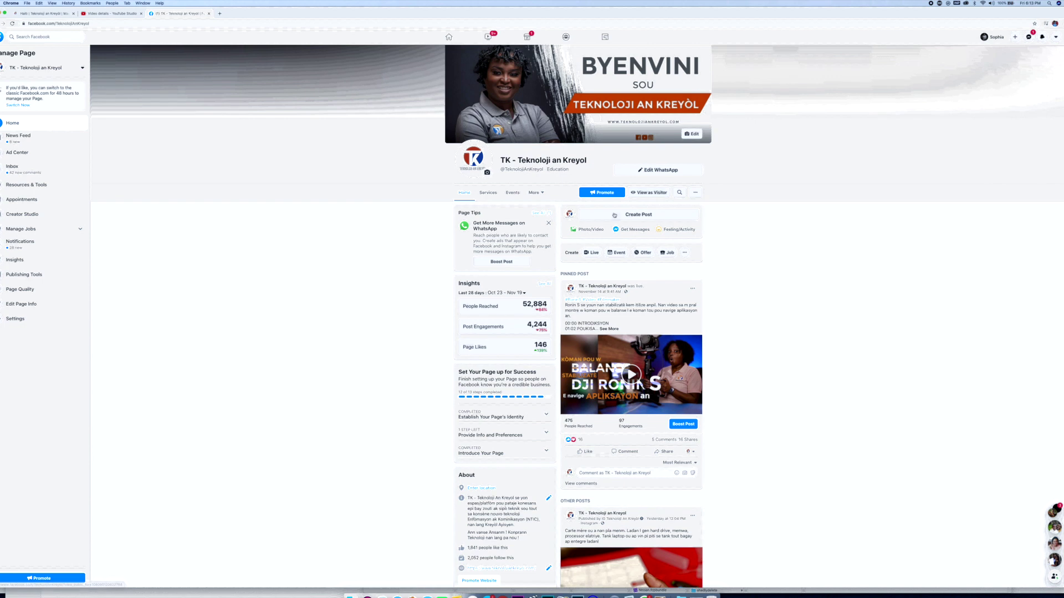
click(49, 216)
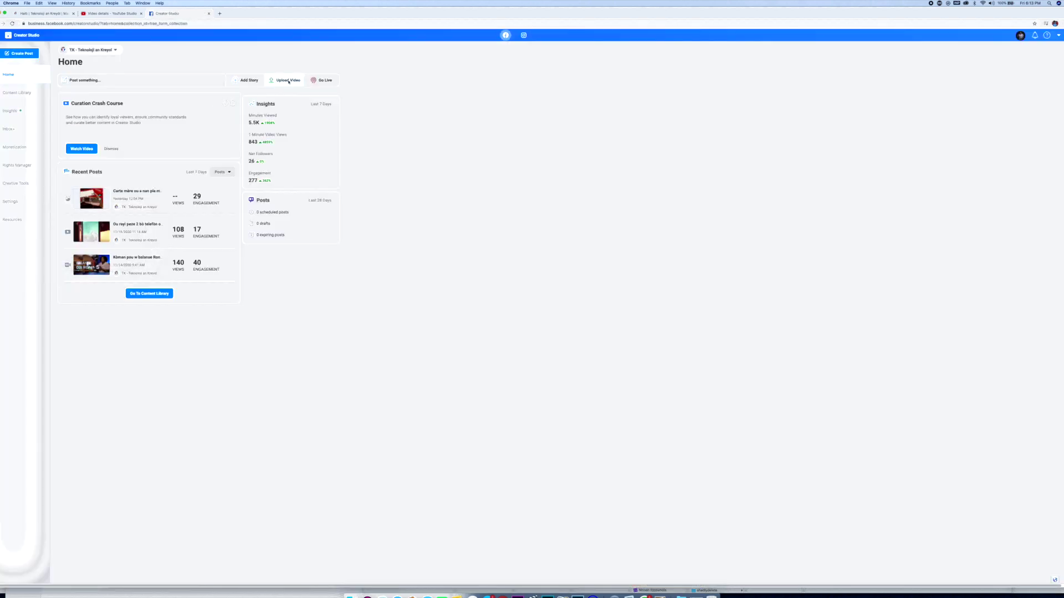
click(288, 81)
click(290, 93)
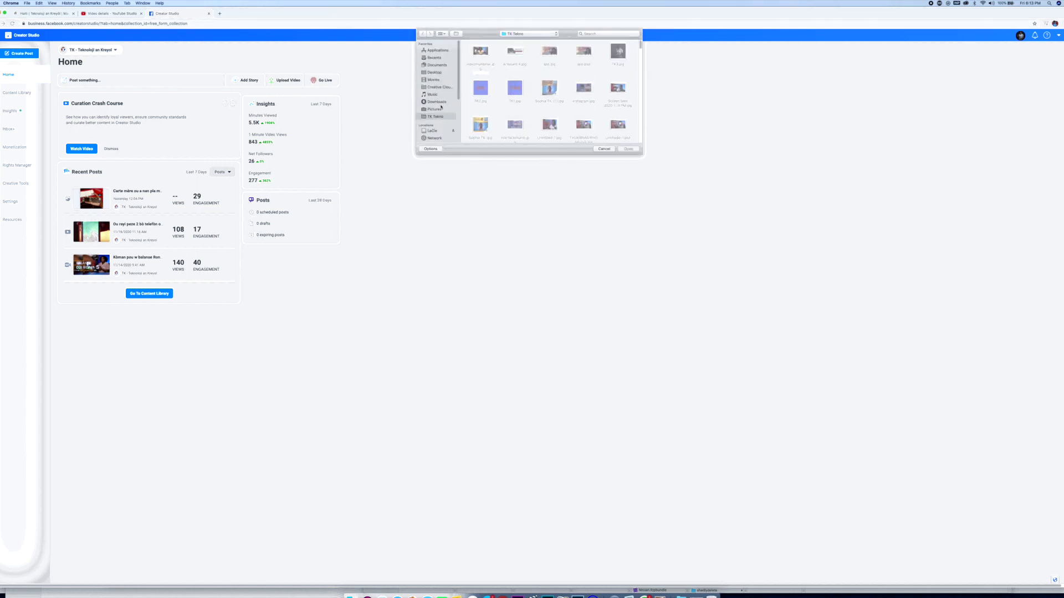
click(434, 80)
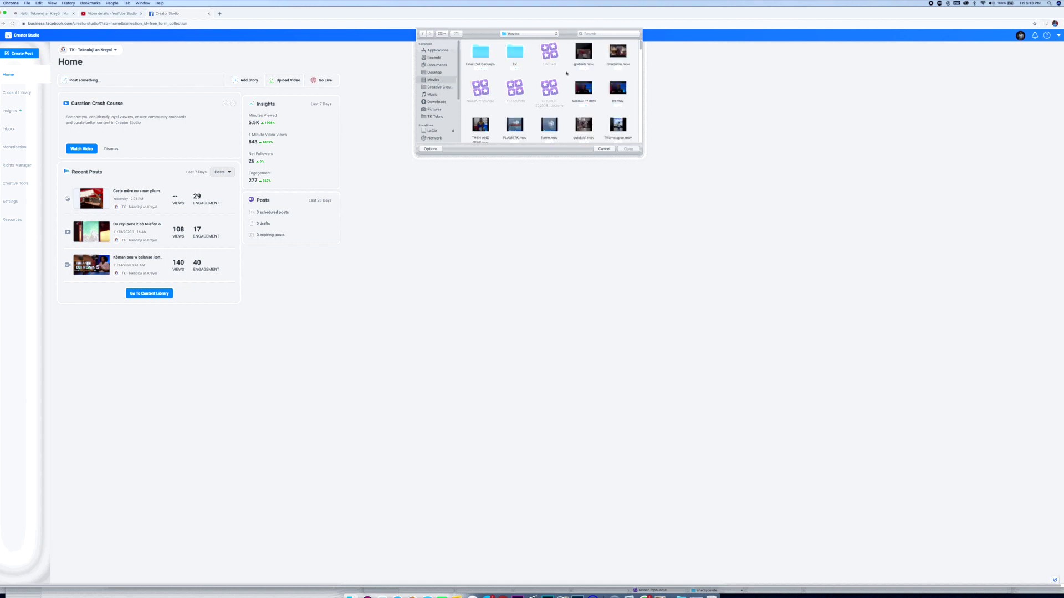
click(626, 103)
click(637, 149)
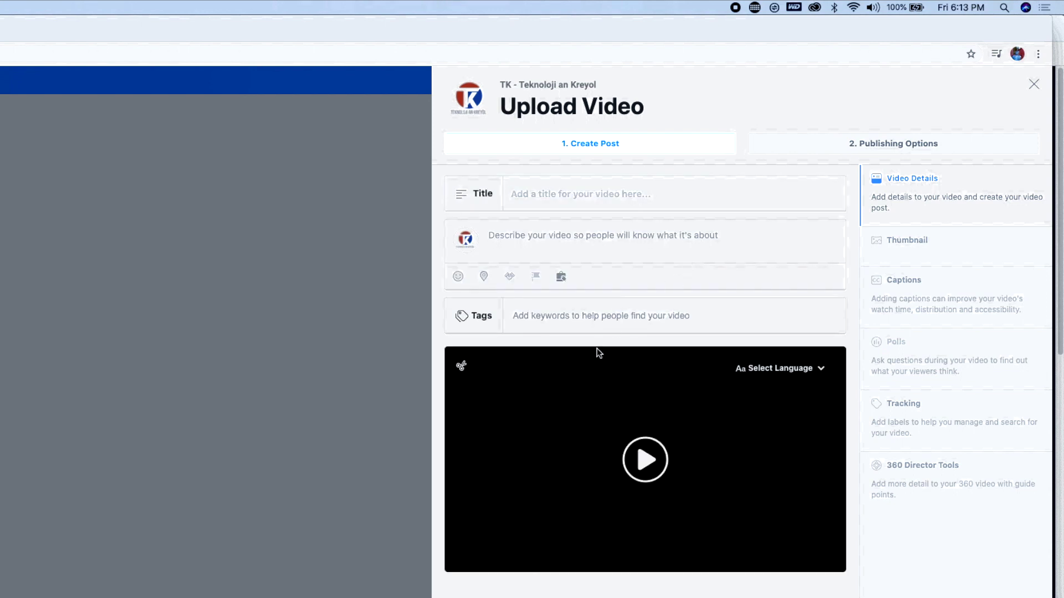
Give the Facebook video the title "vzcv" and the description "zvfzf"
text(vzcv)
click(637, 234)
text(zvfzf)
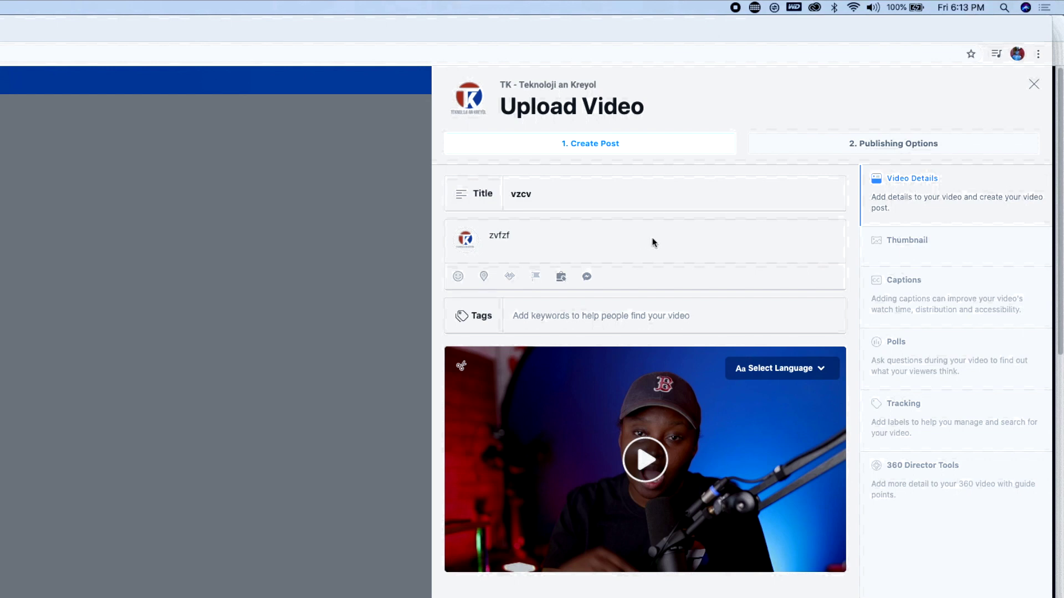
Add videothumbnail.jpg from the TK Tekno folder as the Facebook video's custom thumbnail image
click(913, 259)
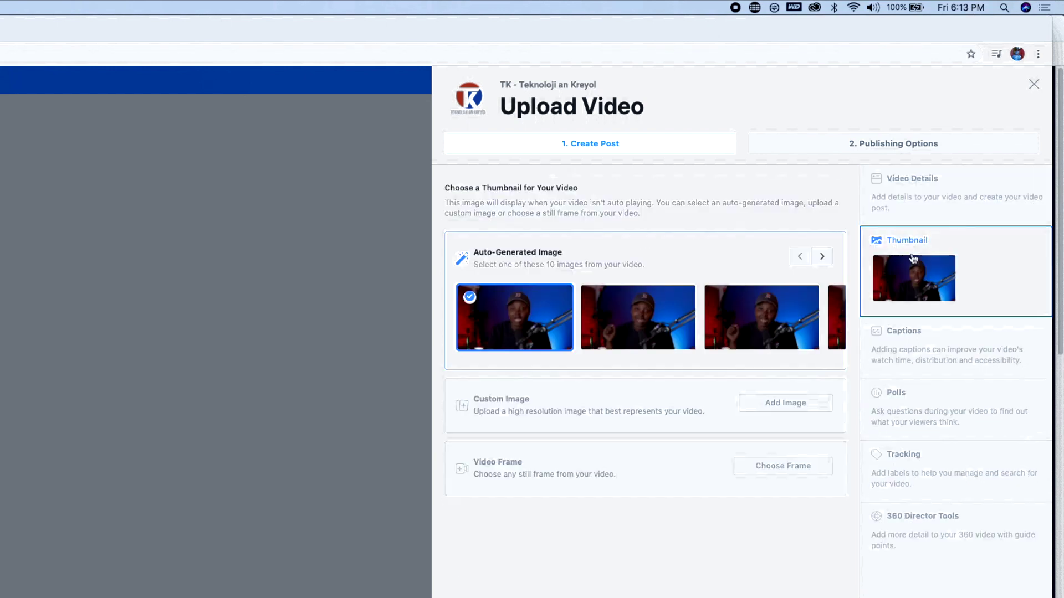
click(919, 194)
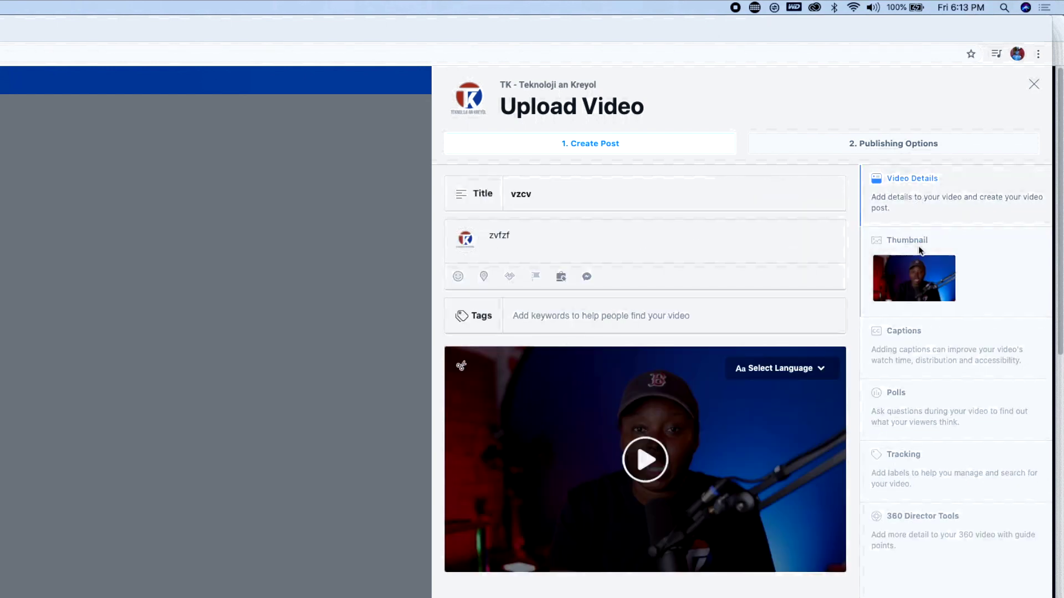
click(924, 275)
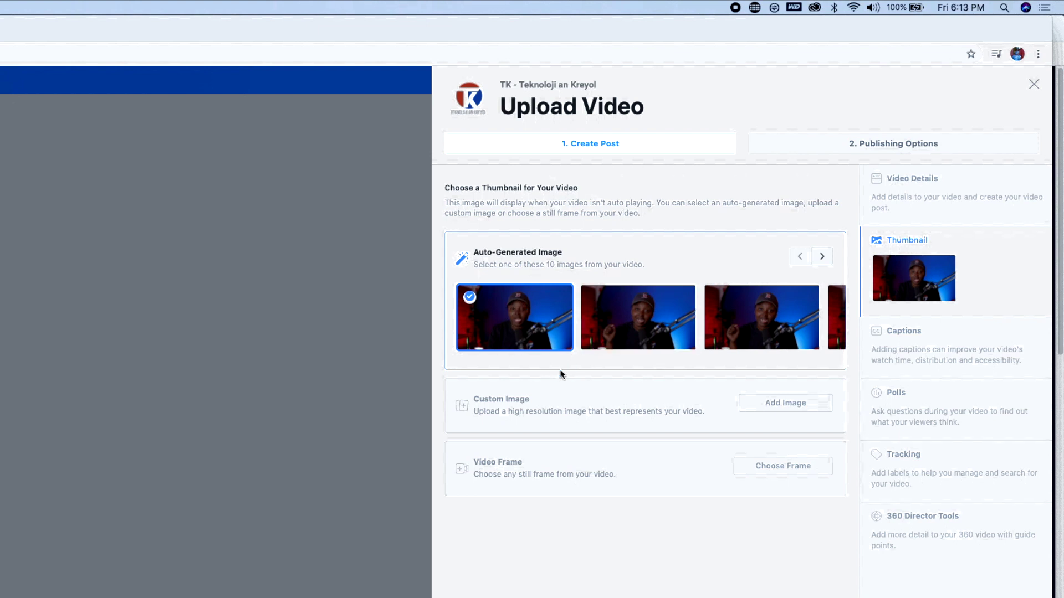
click(786, 407)
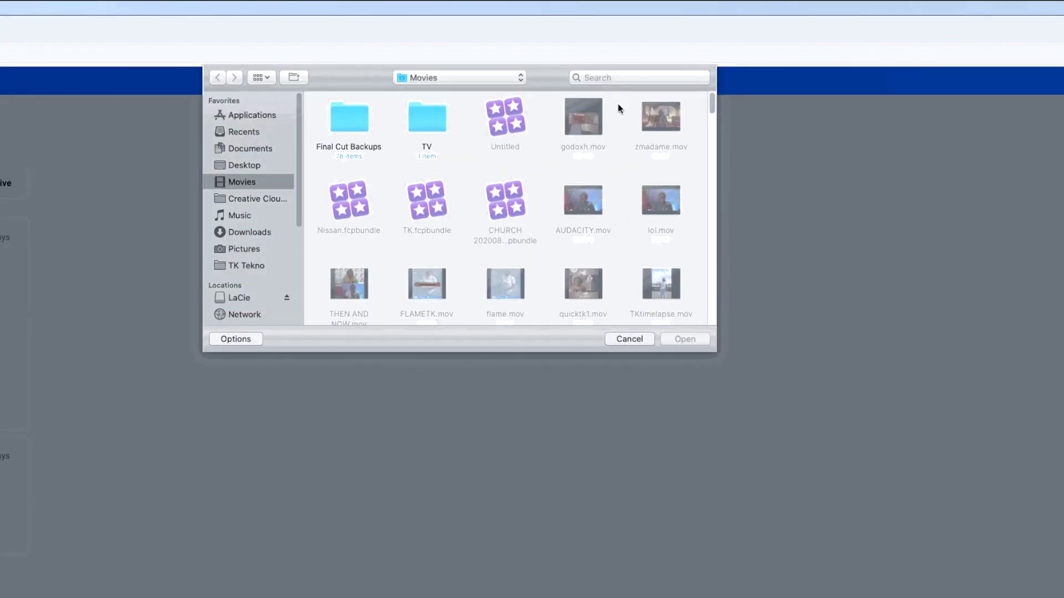
click(247, 266)
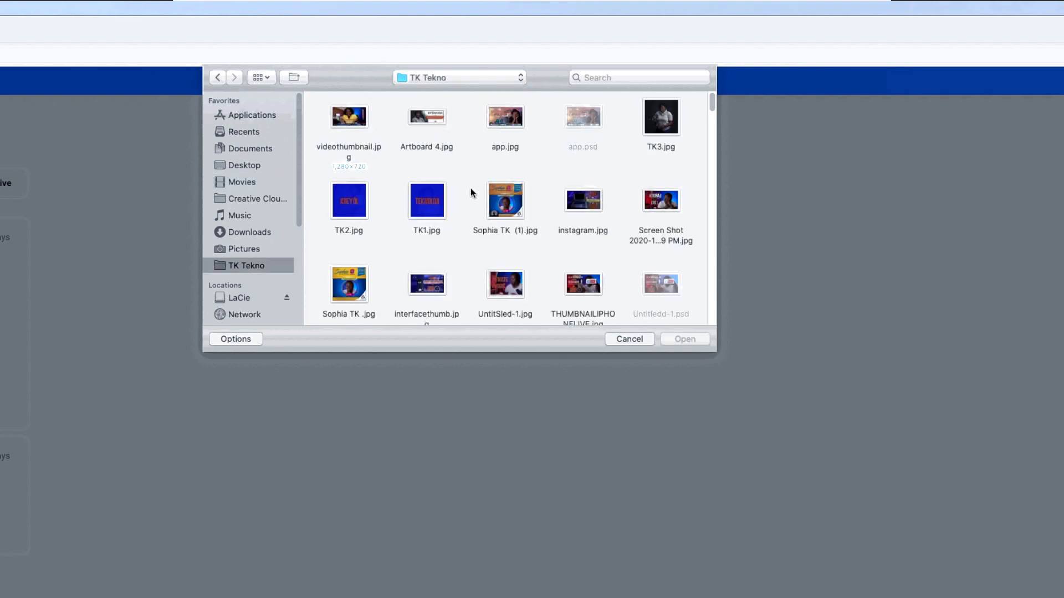
click(677, 338)
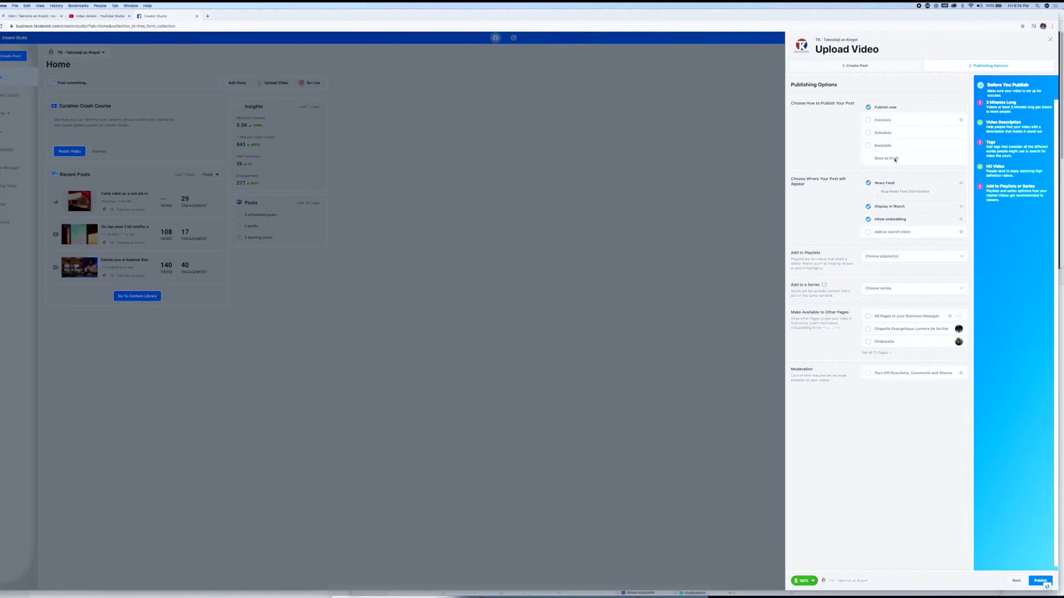
Save the video post as a draft and look through the posts in the Content Library
click(895, 160)
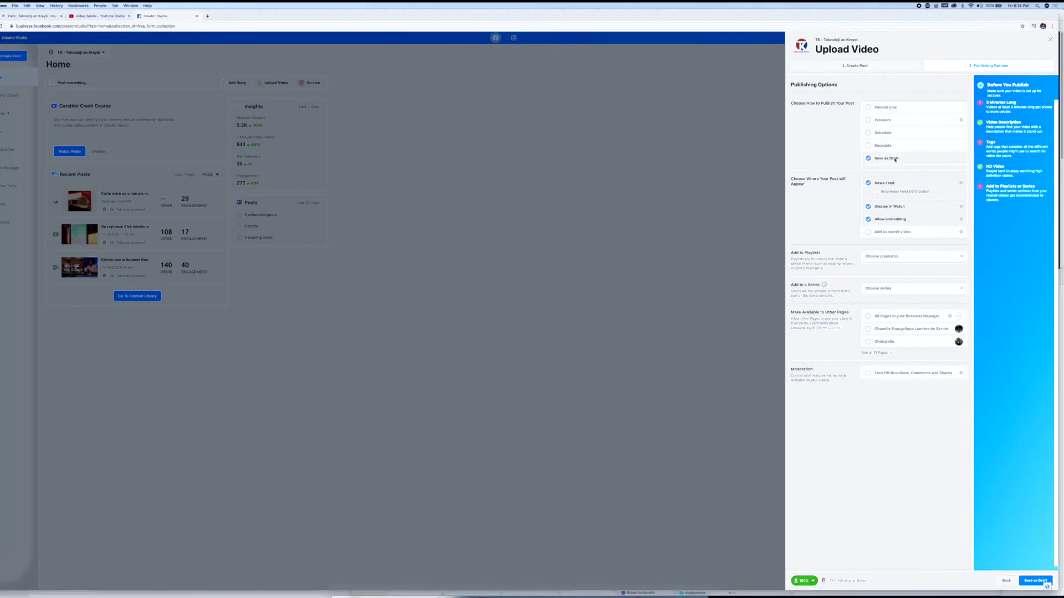
click(1035, 581)
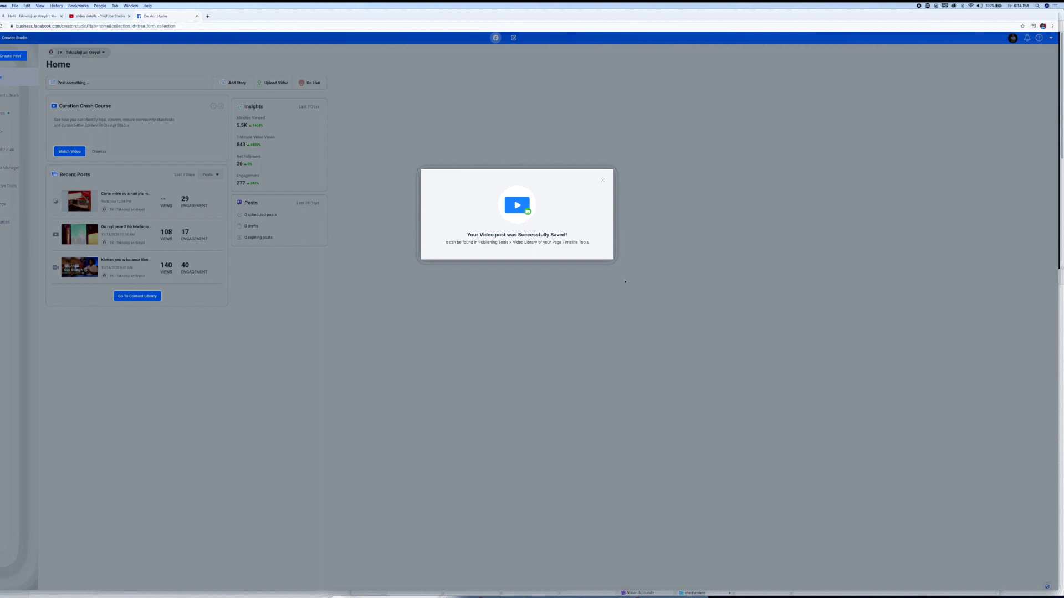
click(603, 182)
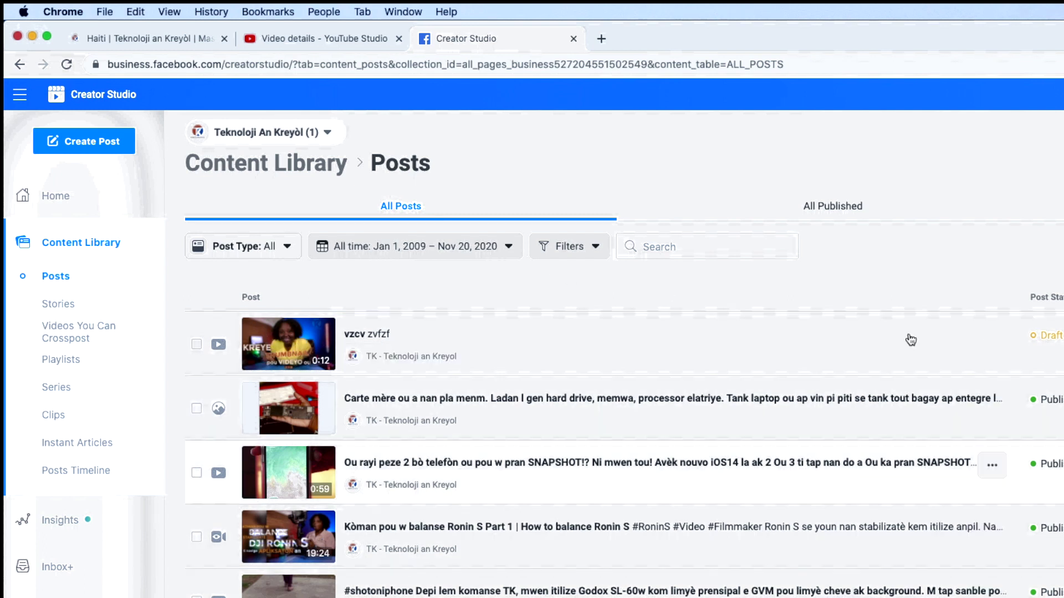
scroll(624, 354, down, 1)
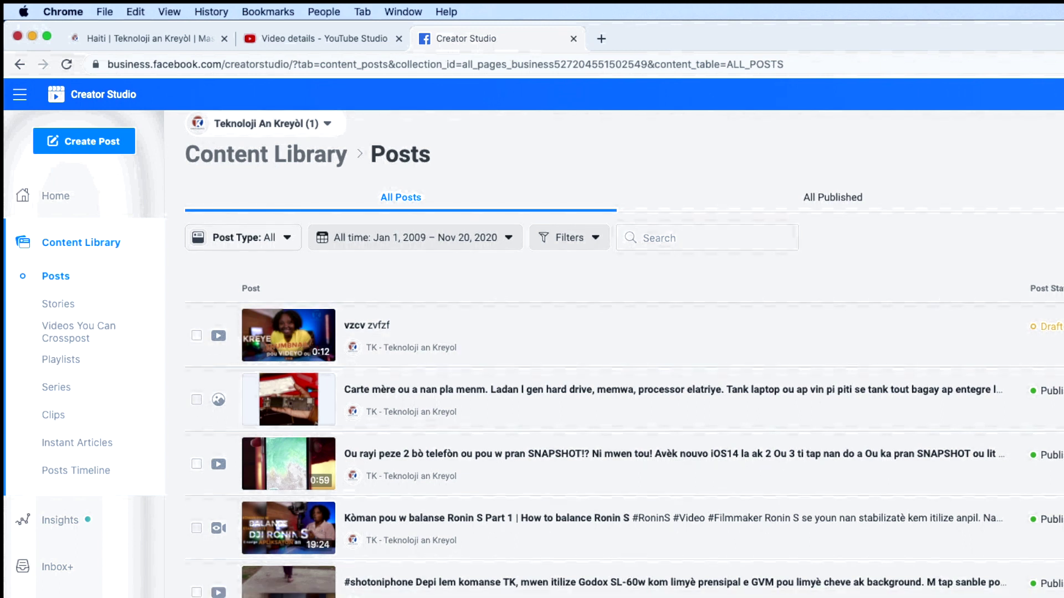
scroll(624, 443, down, 10)
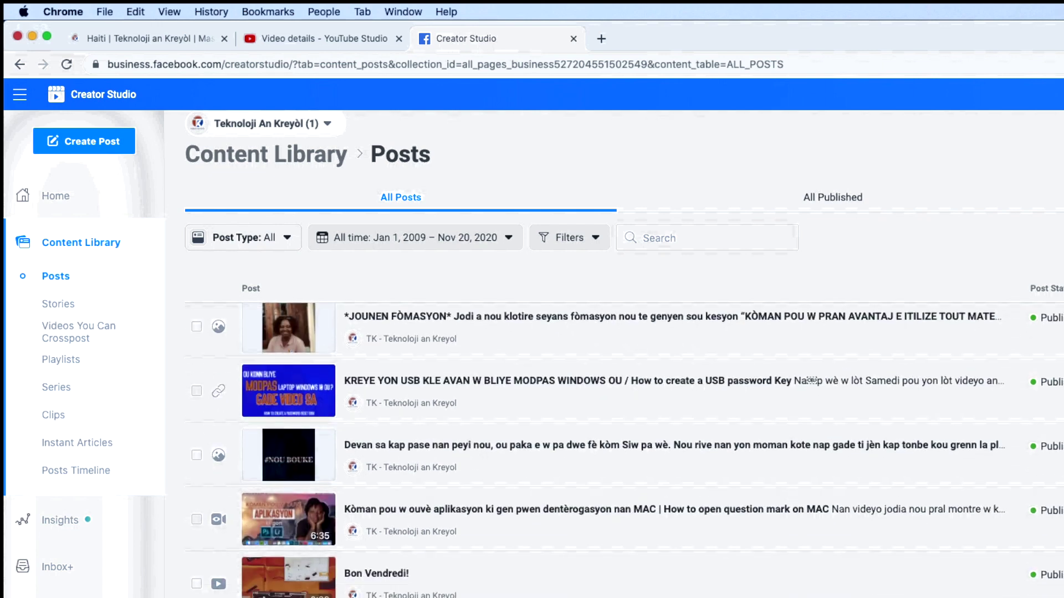